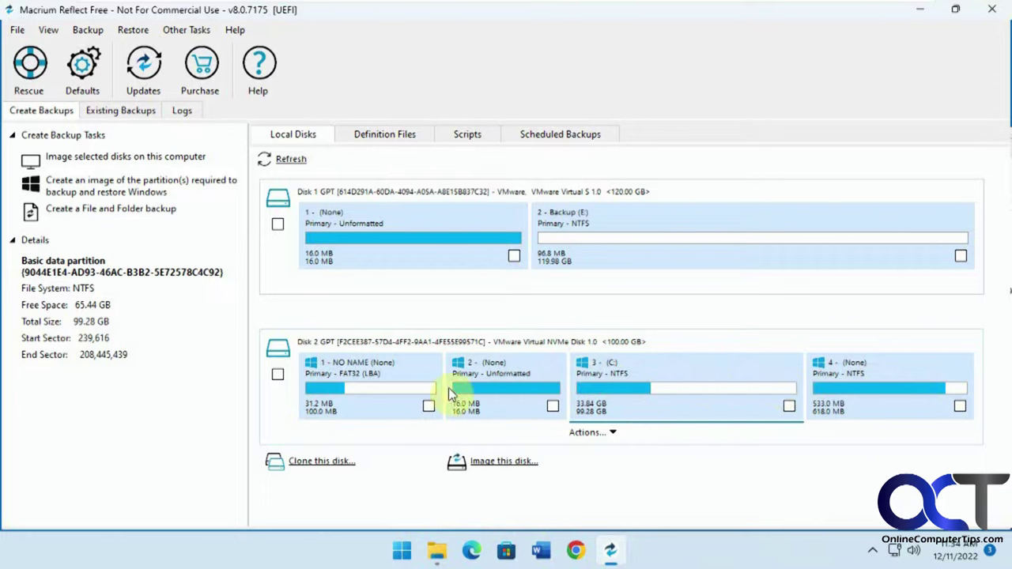
Step: Show the Backup (E:) partition's details (NTFS, 119.98 GB) and bring up This PC beside Macrium
{"action": "left_click", "coordinate": [598, 236]}
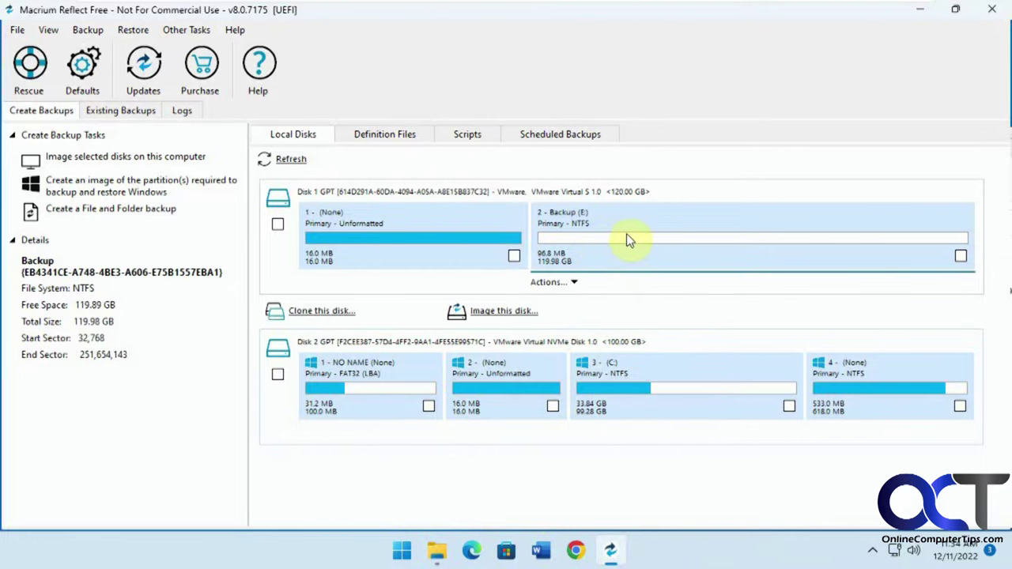
{"action": "left_click", "coordinate": [437, 551]}
{"action": "left_click_drag", "start_coordinate": [740, 146], "coordinate": [683, 73]}
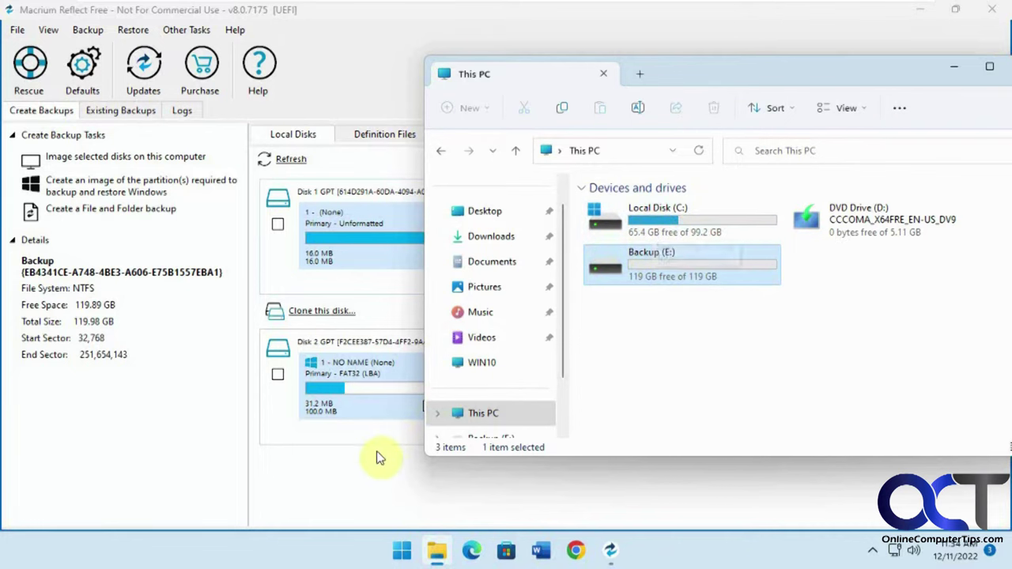
{"action": "left_click", "coordinate": [368, 473]}
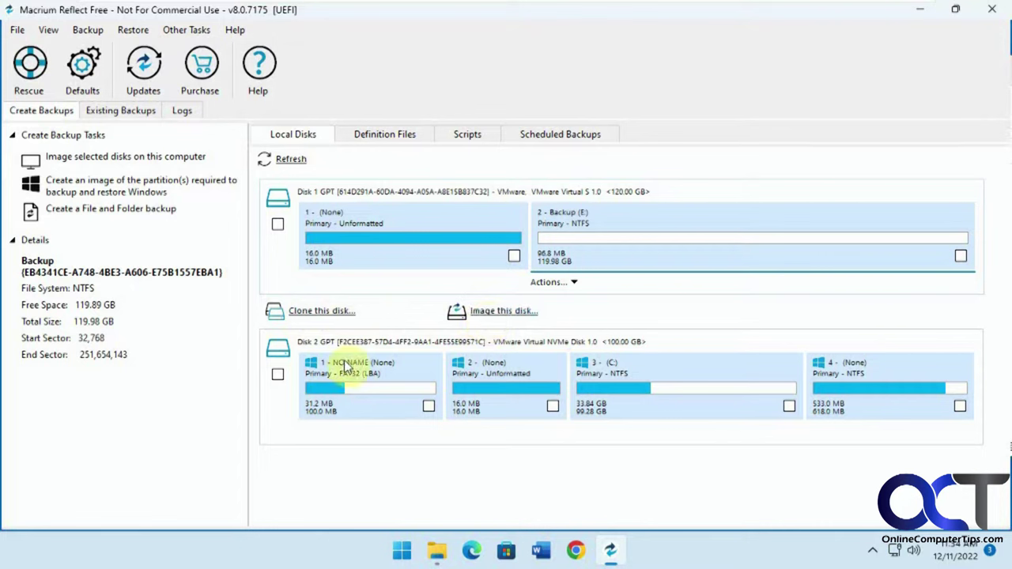
{"action": "left_click", "coordinate": [94, 31]}
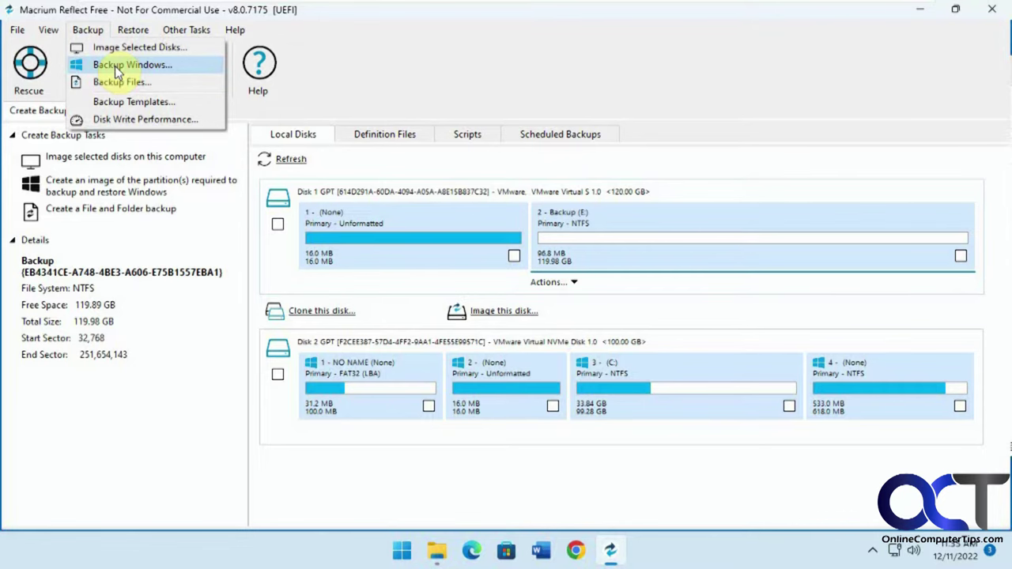
Step: Try the Backup Windows and Image Selected Disks wizards with Disk 2 ticked, cancelling both
{"action": "left_click", "coordinate": [115, 67]}
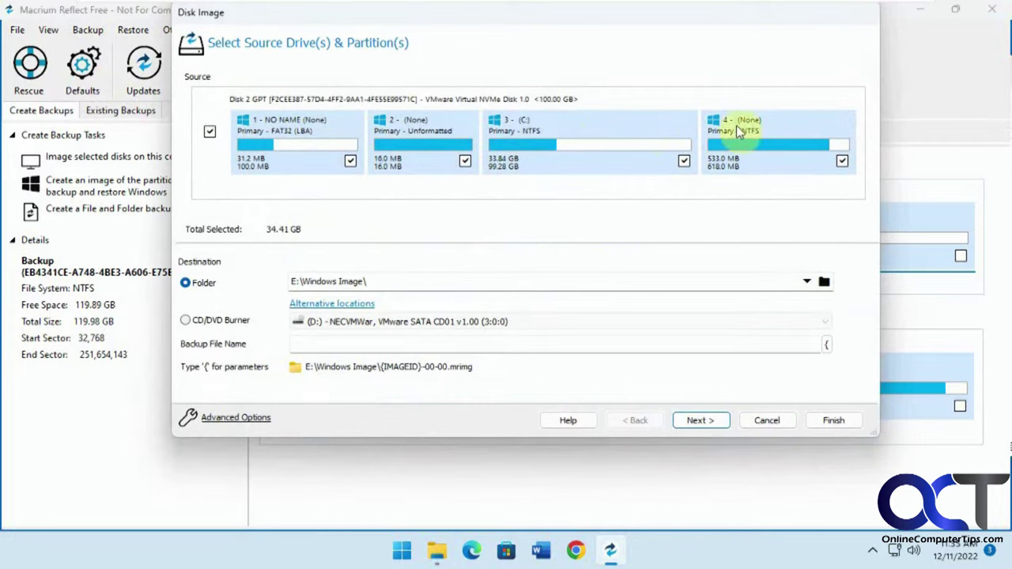
{"action": "left_click", "coordinate": [766, 419]}
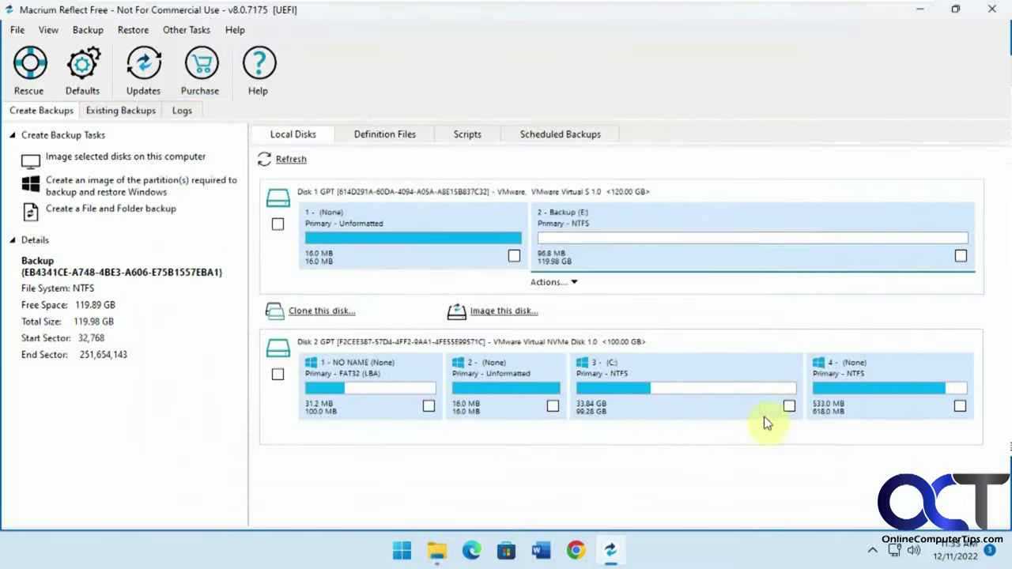
{"action": "left_click", "coordinate": [100, 29]}
{"action": "left_click", "coordinate": [116, 44]}
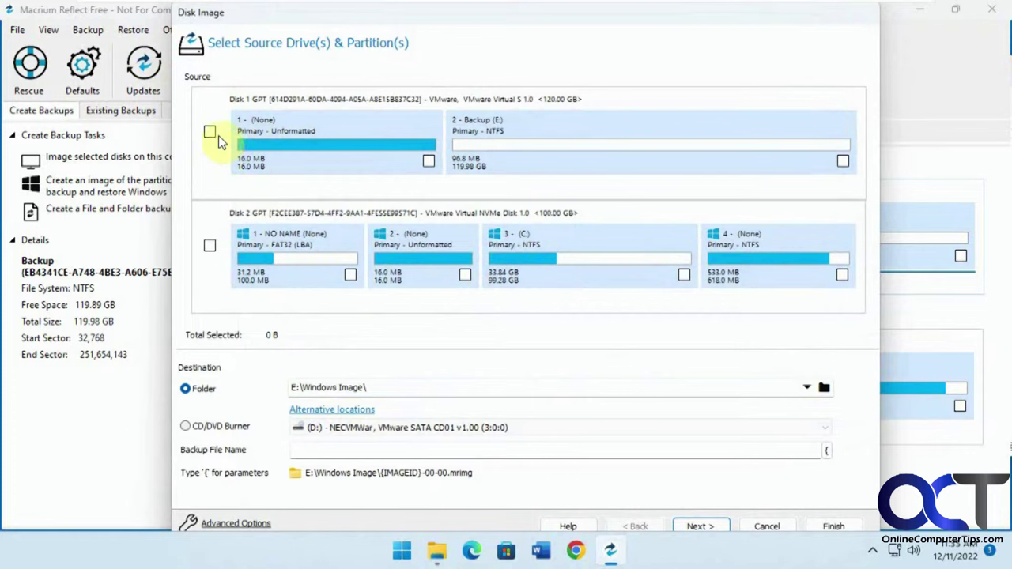
{"action": "left_click", "coordinate": [210, 246]}
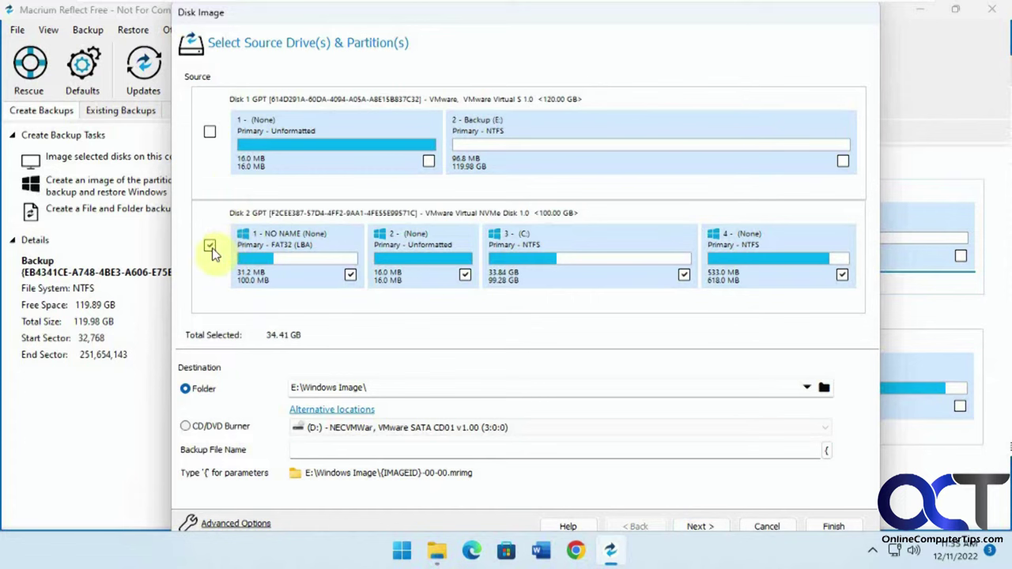
{"action": "left_click", "coordinate": [211, 132]}
{"action": "left_click", "coordinate": [210, 132]}
{"action": "left_click", "coordinate": [782, 526]}
Step: Reopen Backup Windows with Disk 2's four partitions (34.41 GB) selected and browse for a destination
{"action": "left_click", "coordinate": [88, 29]}
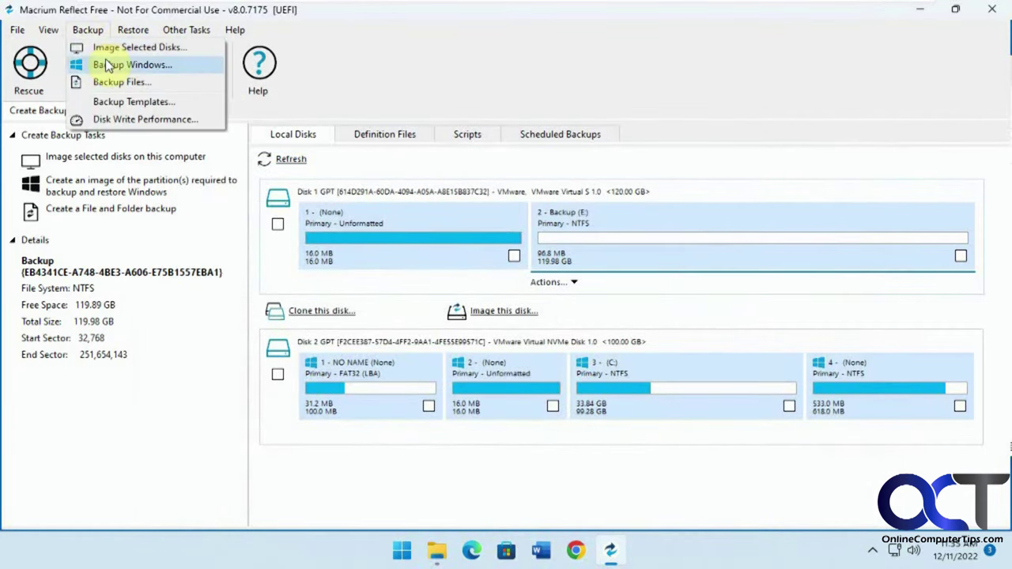
{"action": "left_click", "coordinate": [107, 61]}
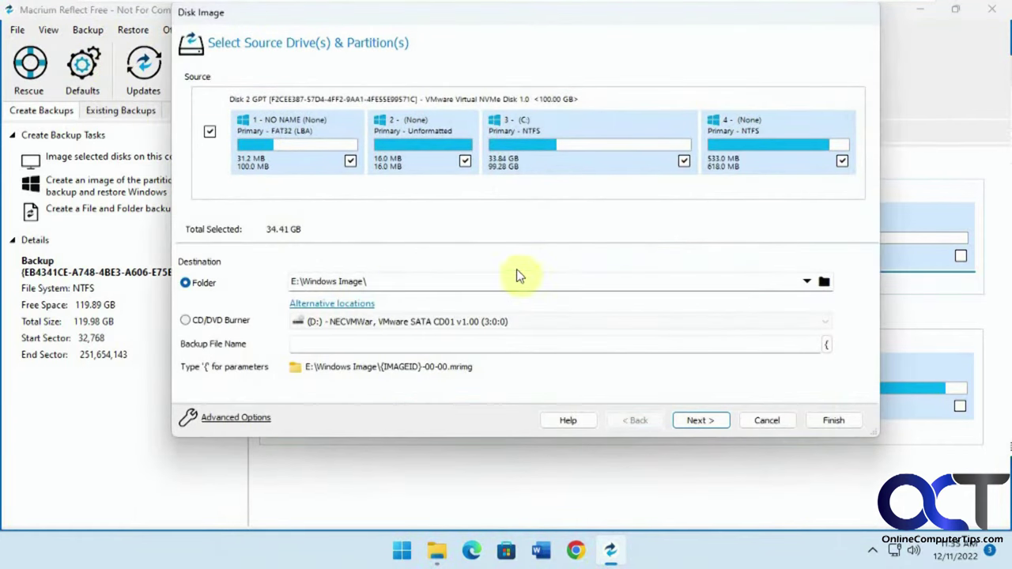
{"action": "left_click", "coordinate": [824, 282]}
Step: Set the image destination to E:\ with backup file name 'Windows' and continue to the plan page
{"action": "left_click", "coordinate": [639, 381]}
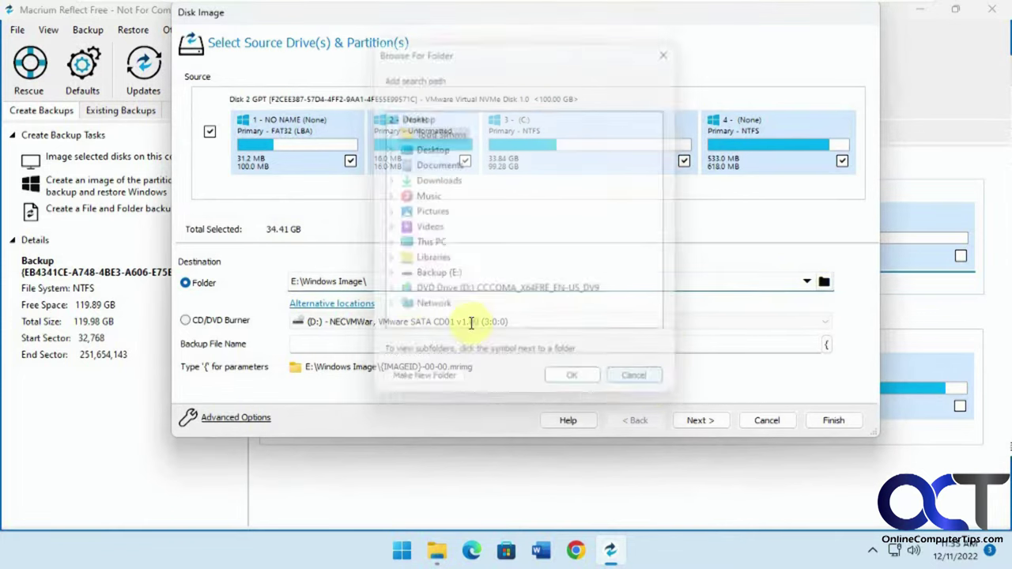
{"action": "key", "text": "BackSpace"}
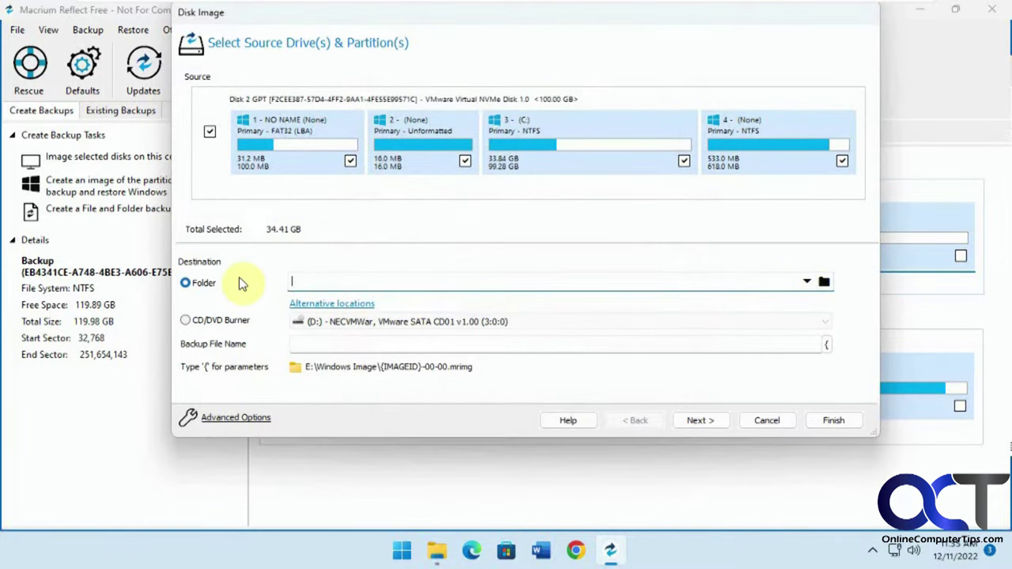
{"action": "left_click", "coordinate": [824, 283]}
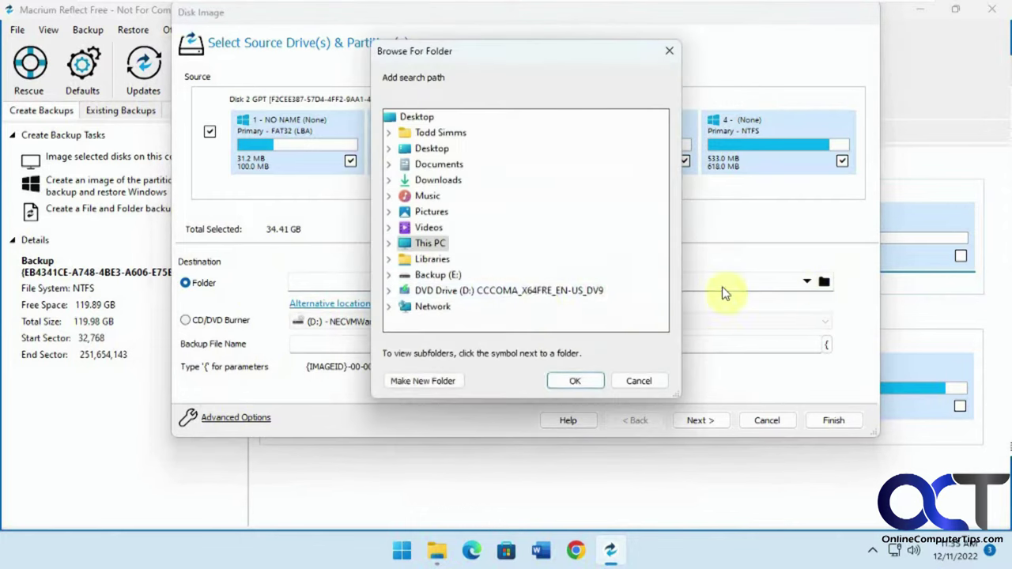
{"action": "left_click", "coordinate": [436, 275]}
{"action": "left_click", "coordinate": [577, 381]}
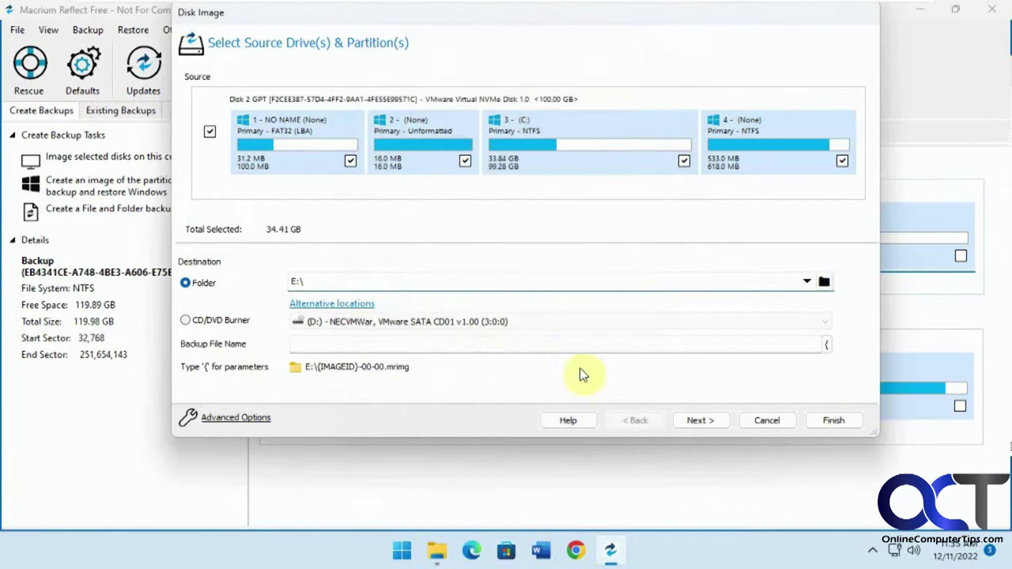
{"action": "left_click", "coordinate": [374, 341]}
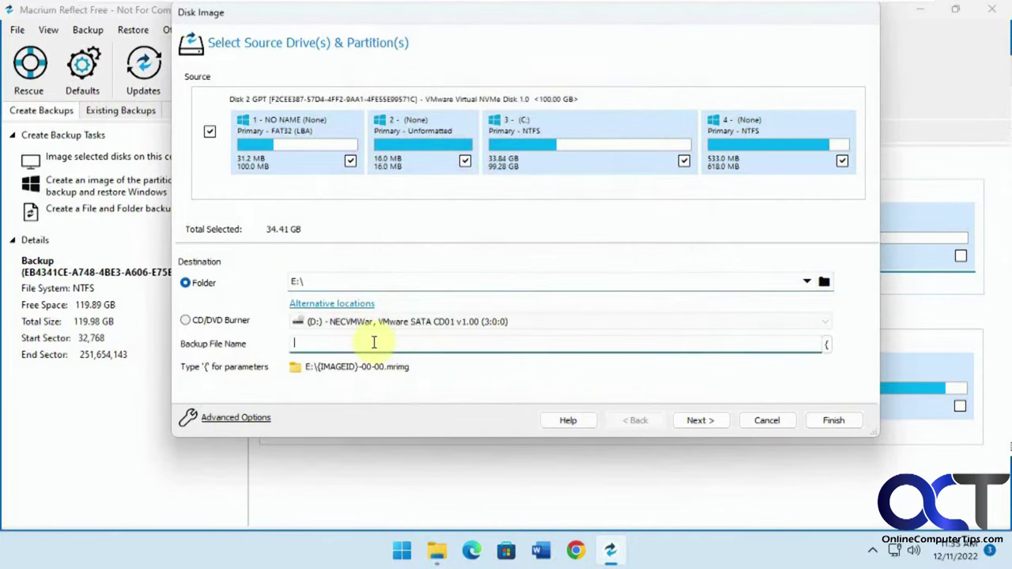
{"action": "type", "text": "Windows"}
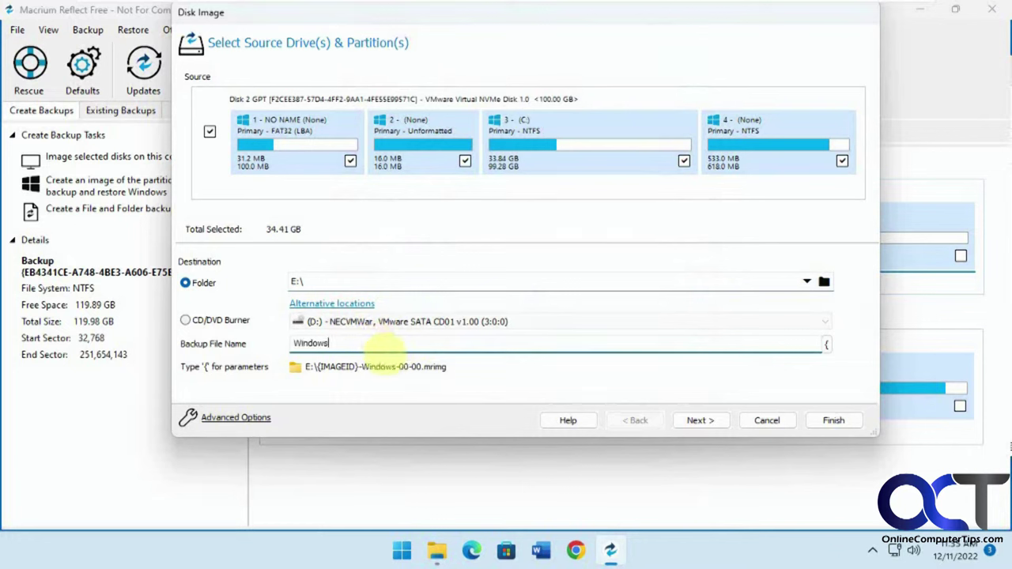
{"action": "left_click", "coordinate": [693, 418]}
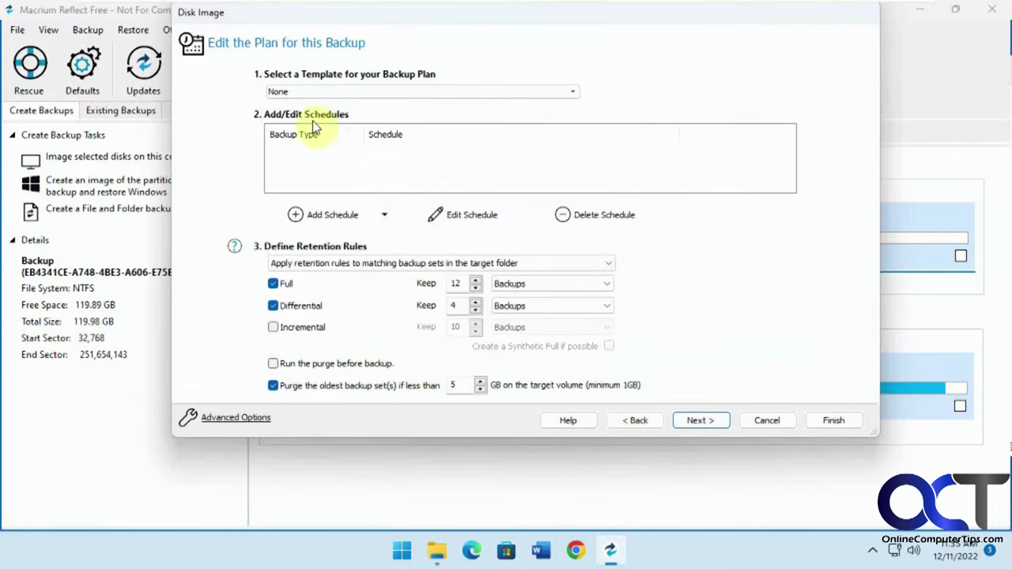
Step: Keep template None and default retention, reviewing the Advanced Options pages without changing anything
{"action": "left_click", "coordinate": [361, 89]}
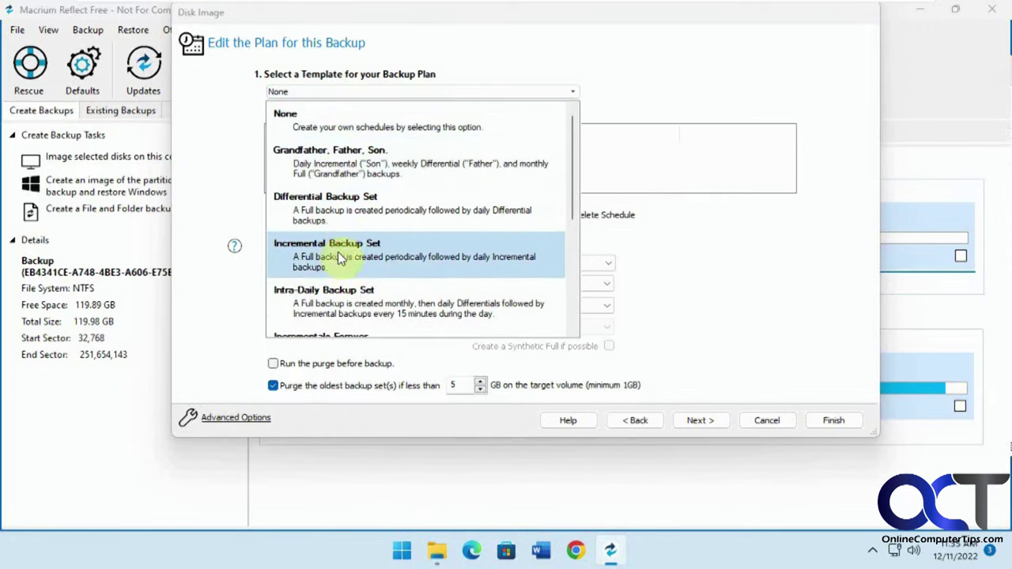
{"action": "left_click", "coordinate": [626, 95]}
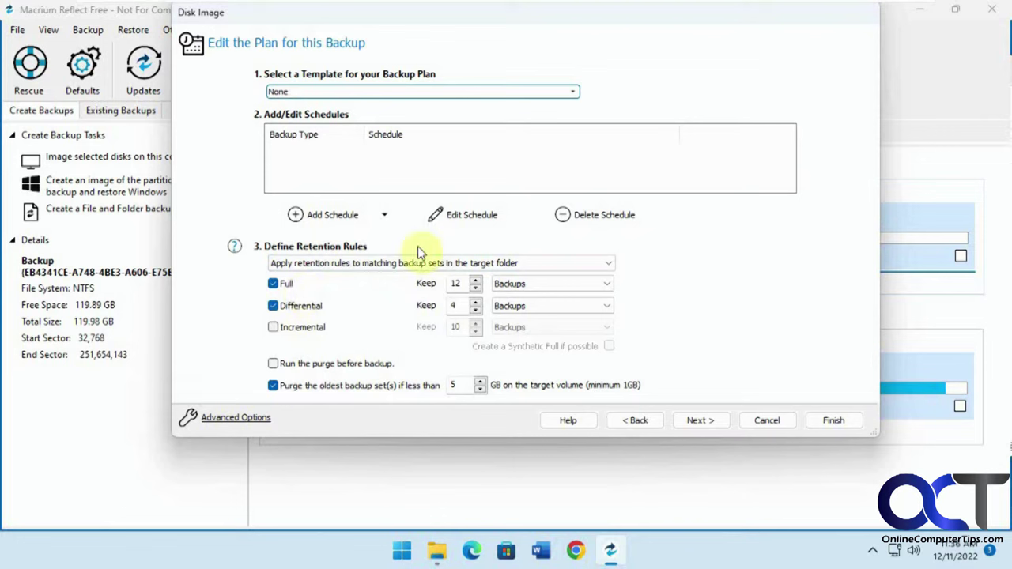
{"action": "left_click", "coordinate": [247, 419]}
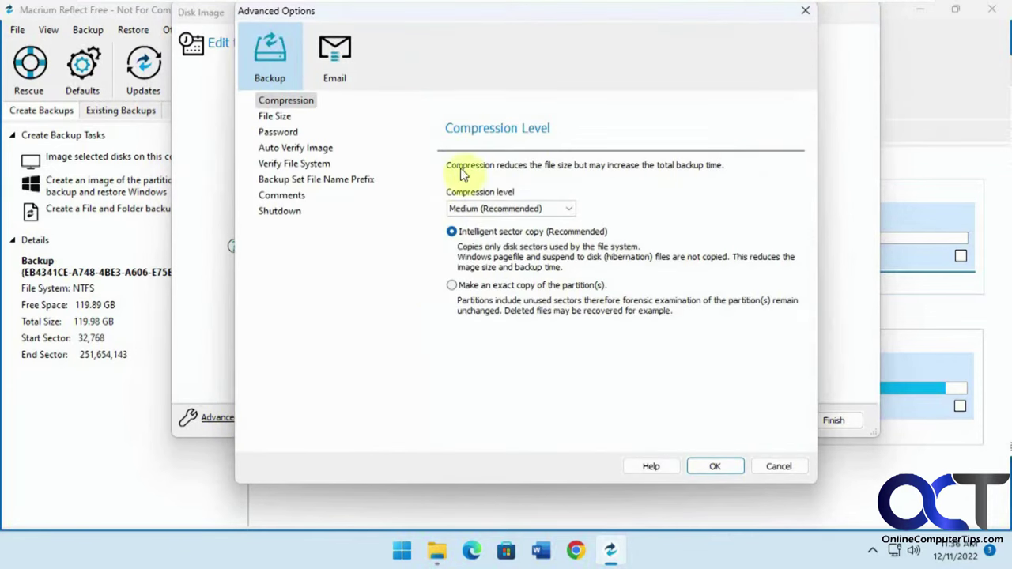
{"action": "left_click", "coordinate": [289, 119]}
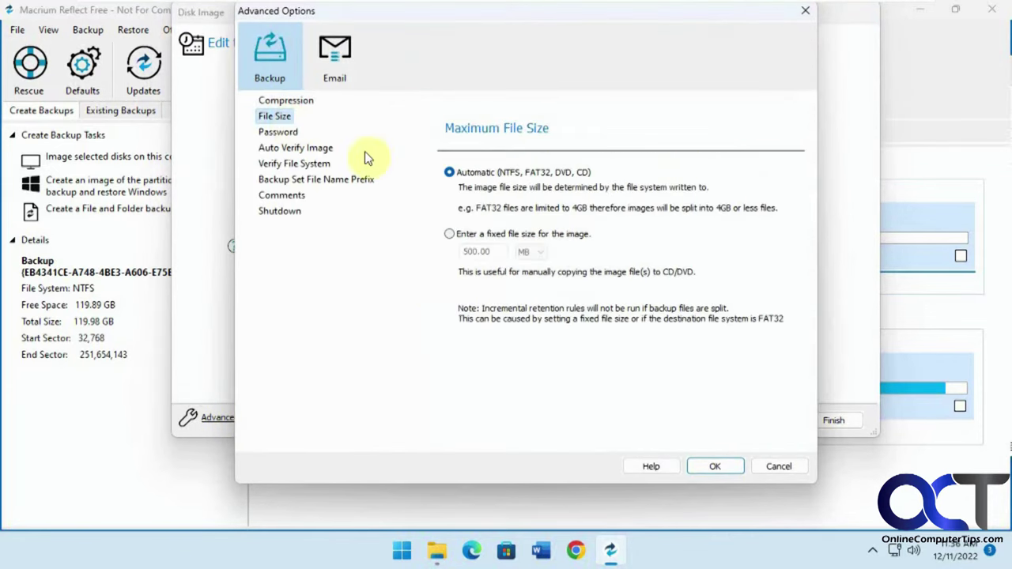
{"action": "left_click", "coordinate": [279, 135]}
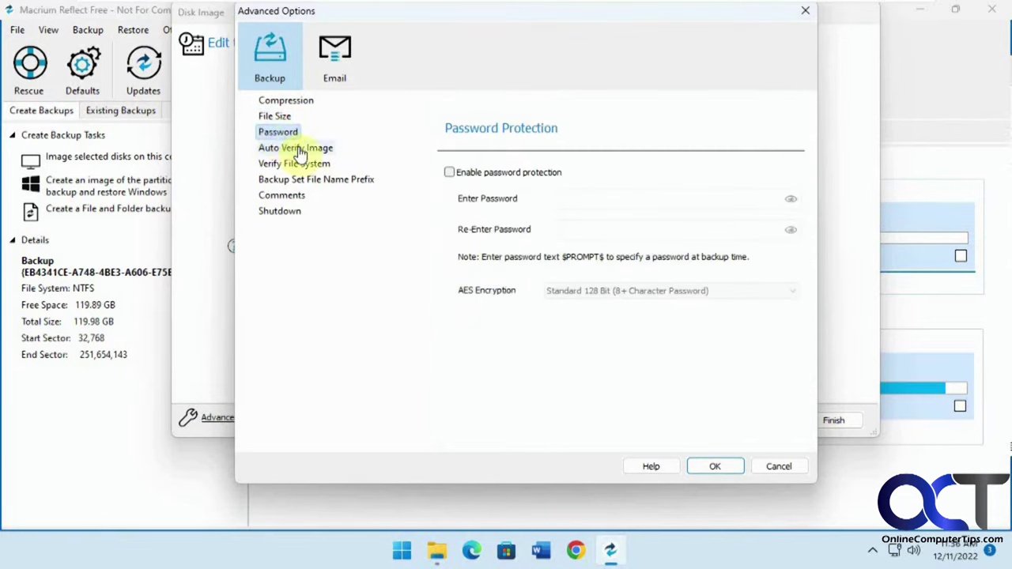
{"action": "left_click", "coordinate": [308, 150]}
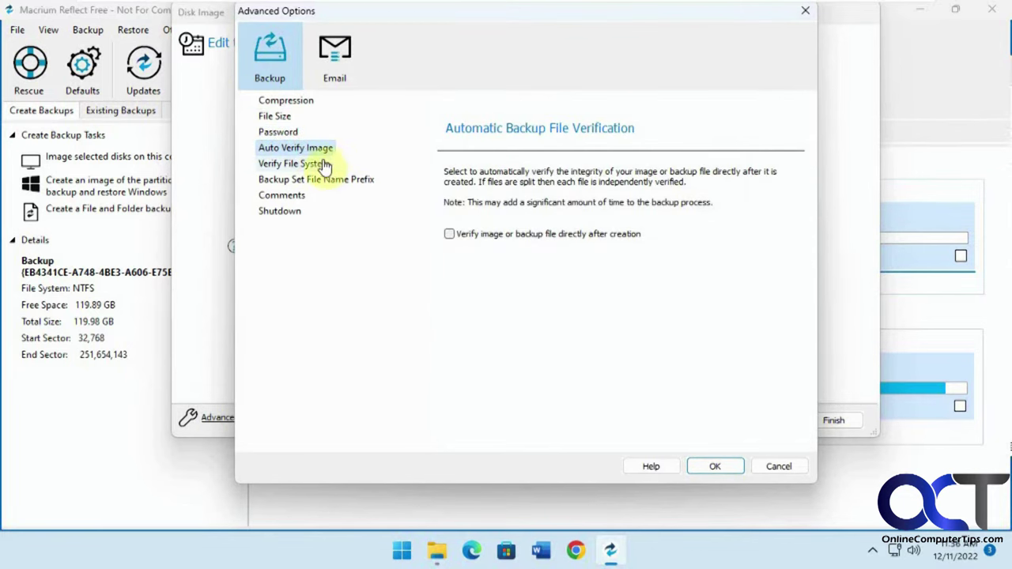
{"action": "left_click", "coordinate": [324, 165]}
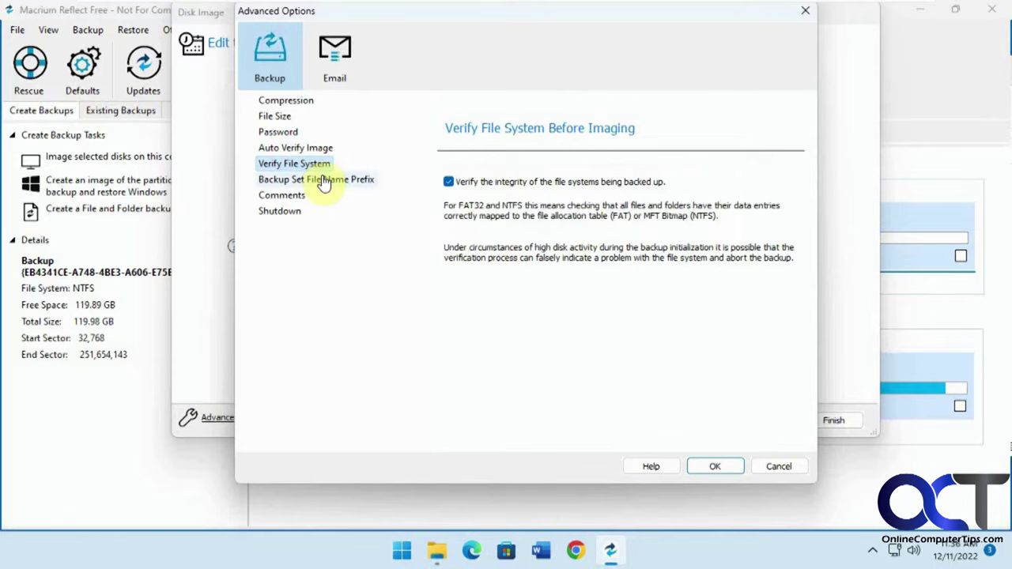
{"action": "left_click", "coordinate": [324, 181]}
{"action": "left_click", "coordinate": [294, 198]}
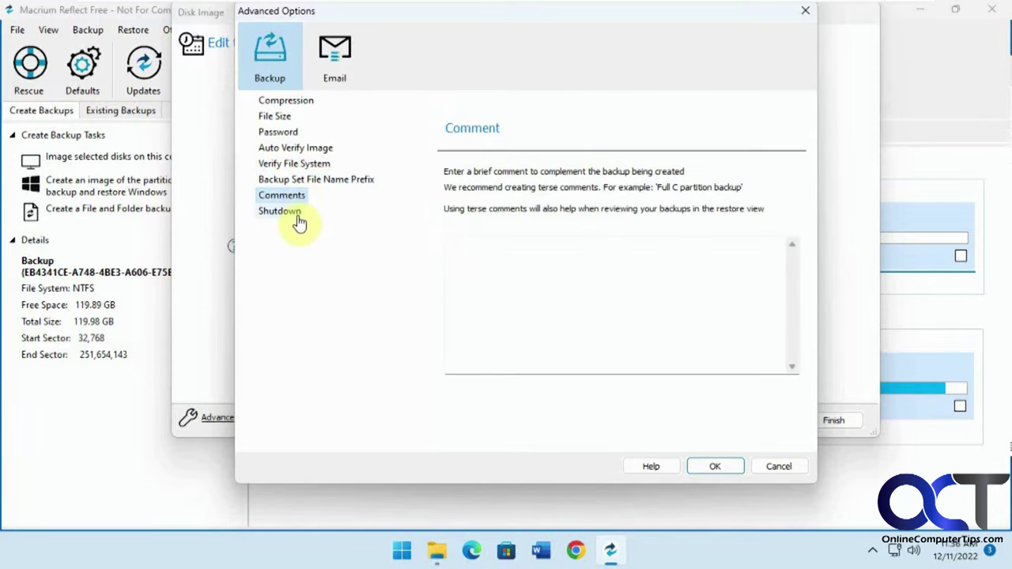
{"action": "left_click", "coordinate": [297, 220]}
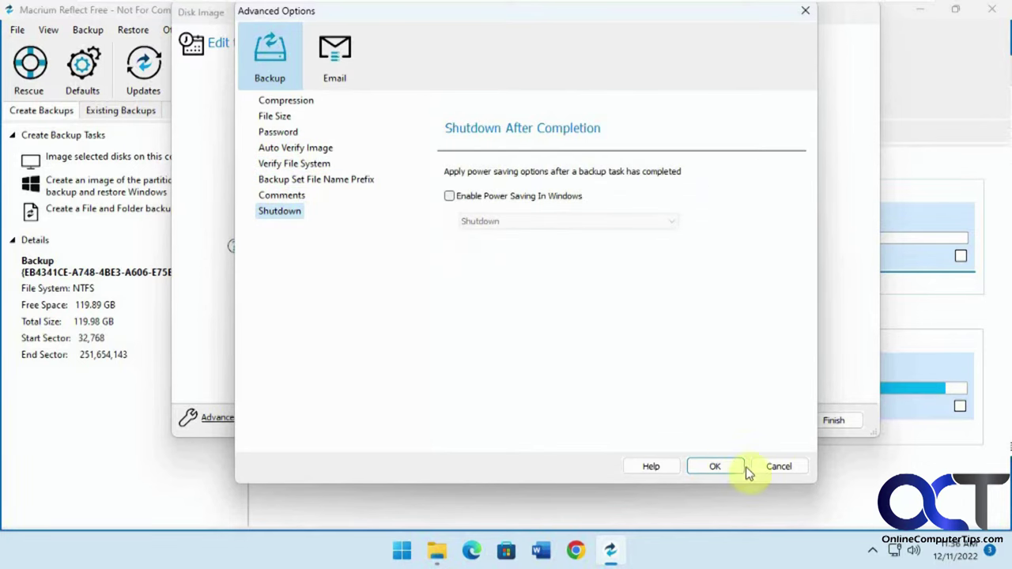
{"action": "left_click", "coordinate": [775, 466]}
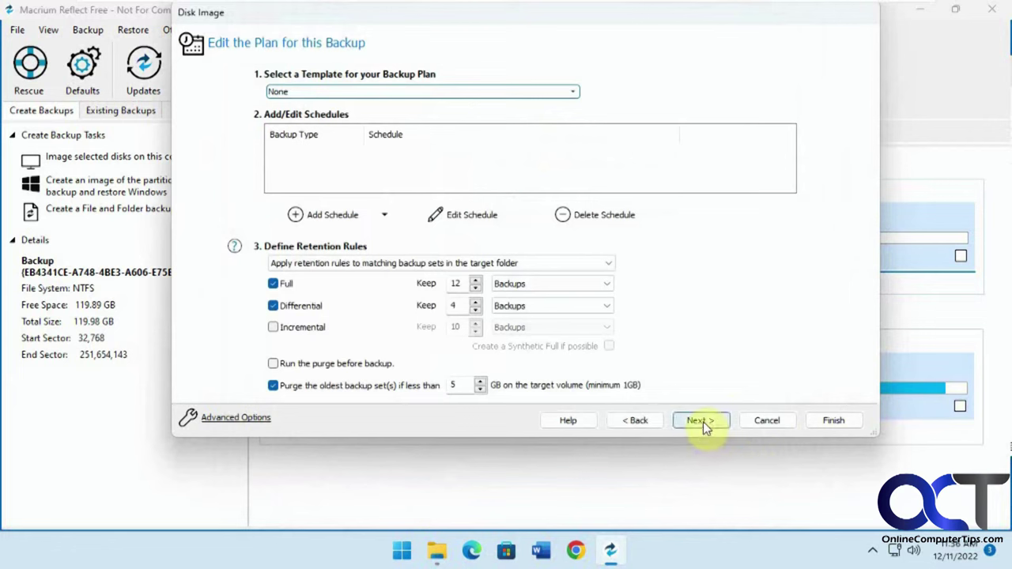
Step: Review the summary, skip saving a backup definition file, and run the image backup now
{"action": "left_click", "coordinate": [702, 421]}
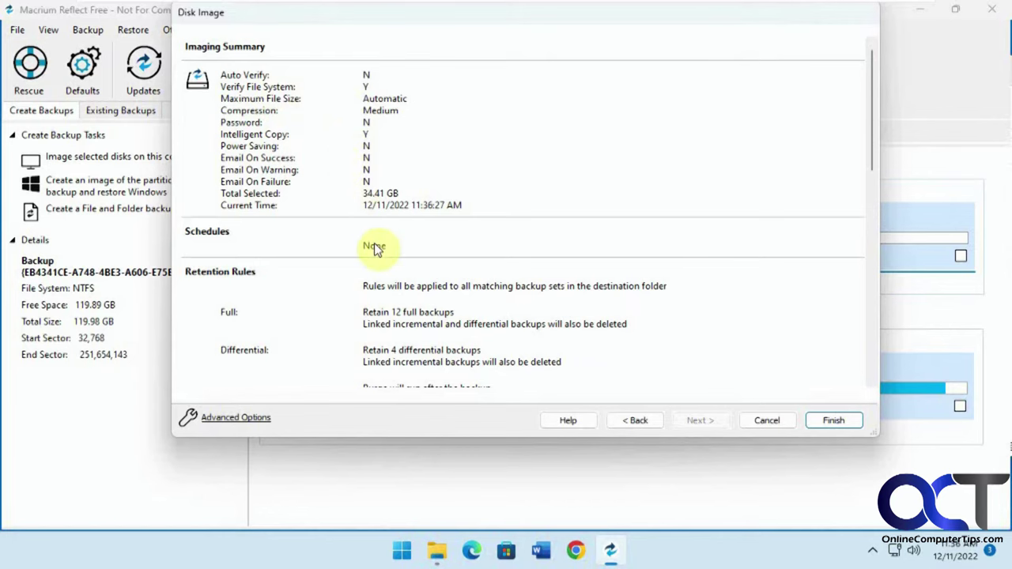
{"action": "scroll", "coordinate": [374, 247], "scroll_direction": "down", "scroll_amount": 5}
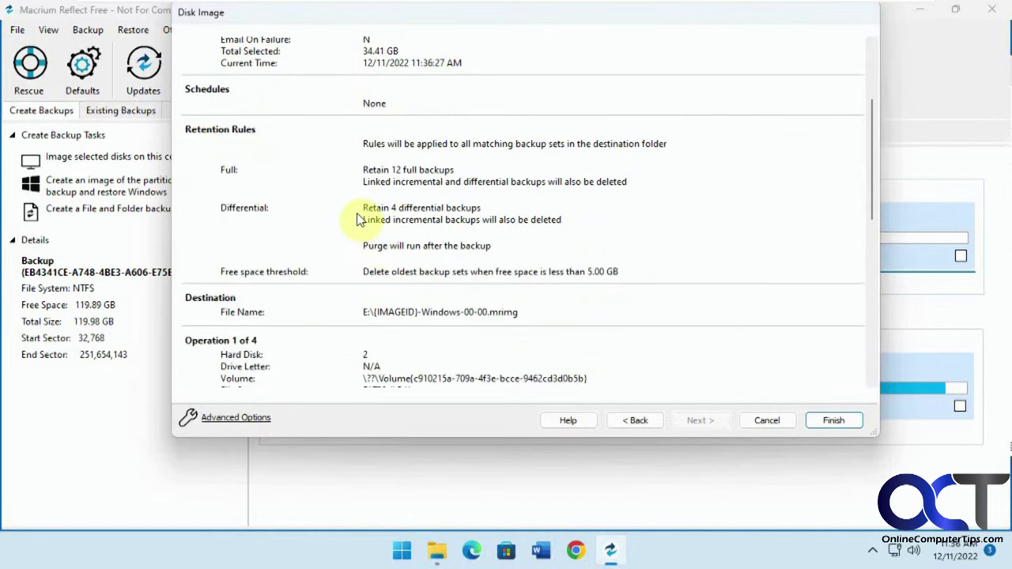
{"action": "scroll", "coordinate": [357, 219], "scroll_direction": "down", "scroll_amount": 10}
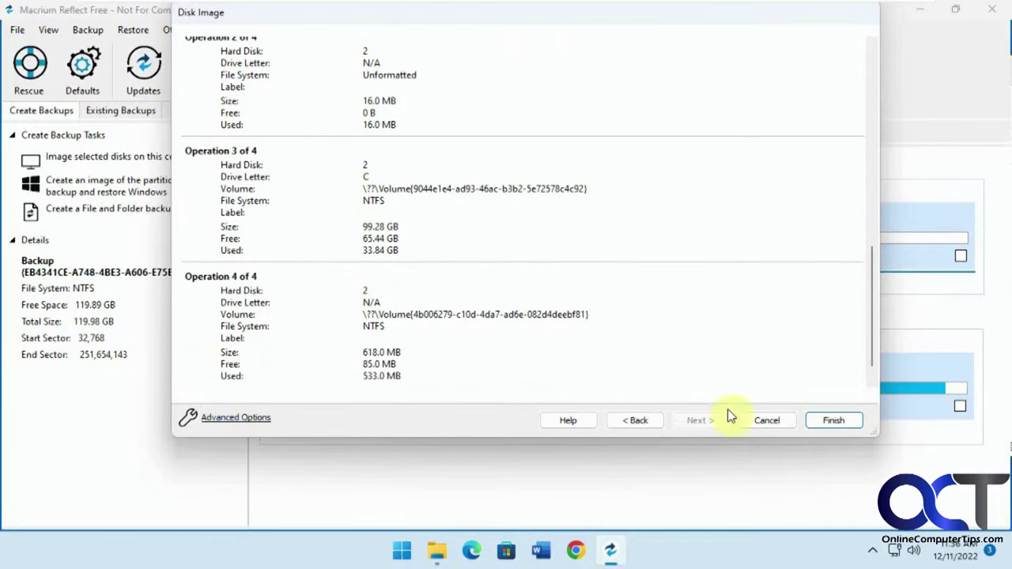
{"action": "left_click", "coordinate": [830, 420]}
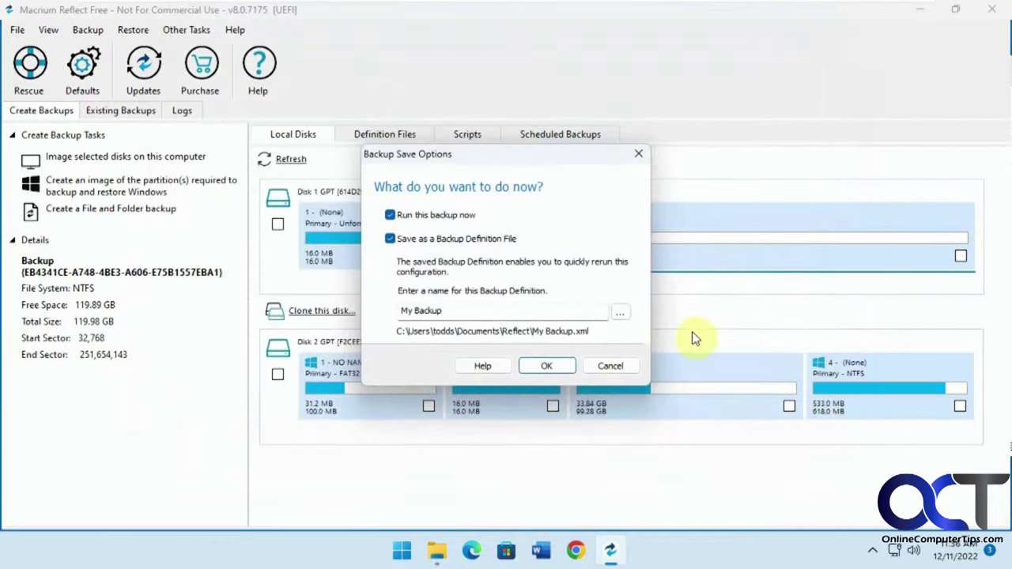
{"action": "left_click", "coordinate": [389, 239]}
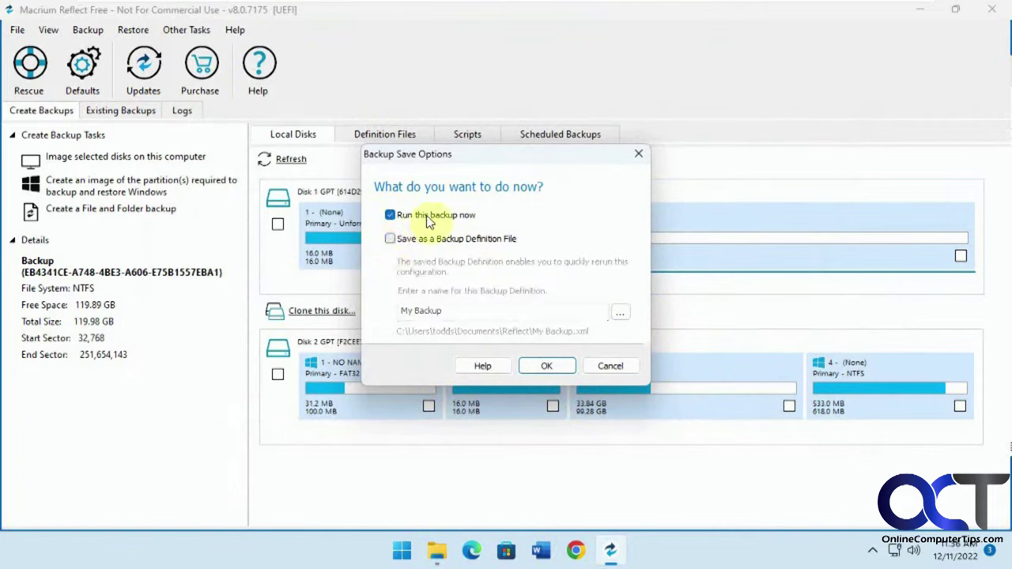
{"action": "left_click", "coordinate": [560, 366]}
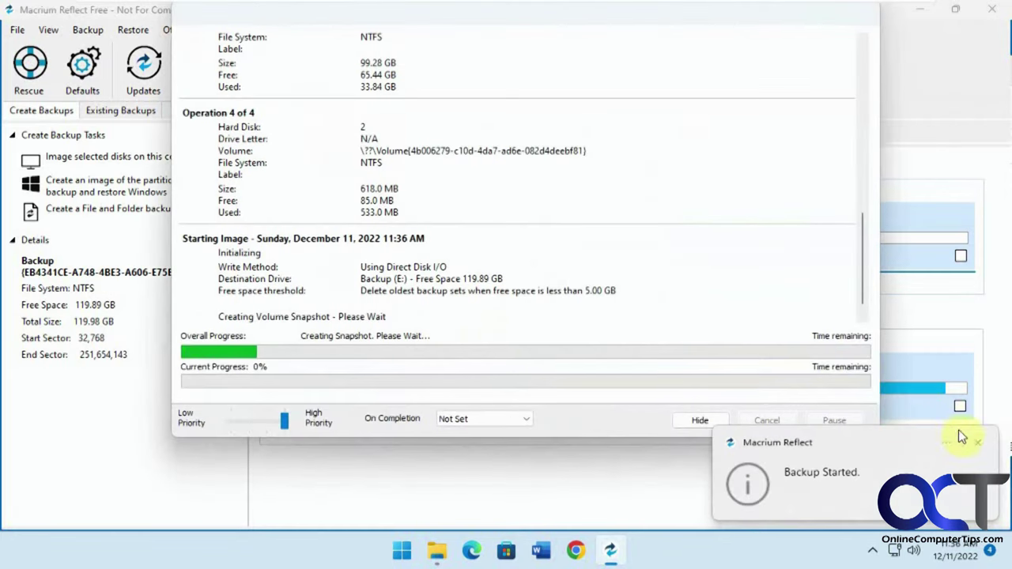
Step: Dismiss the notification, acknowledge the 00:08:47 successful completion, and close the progress window
{"action": "left_click", "coordinate": [978, 442]}
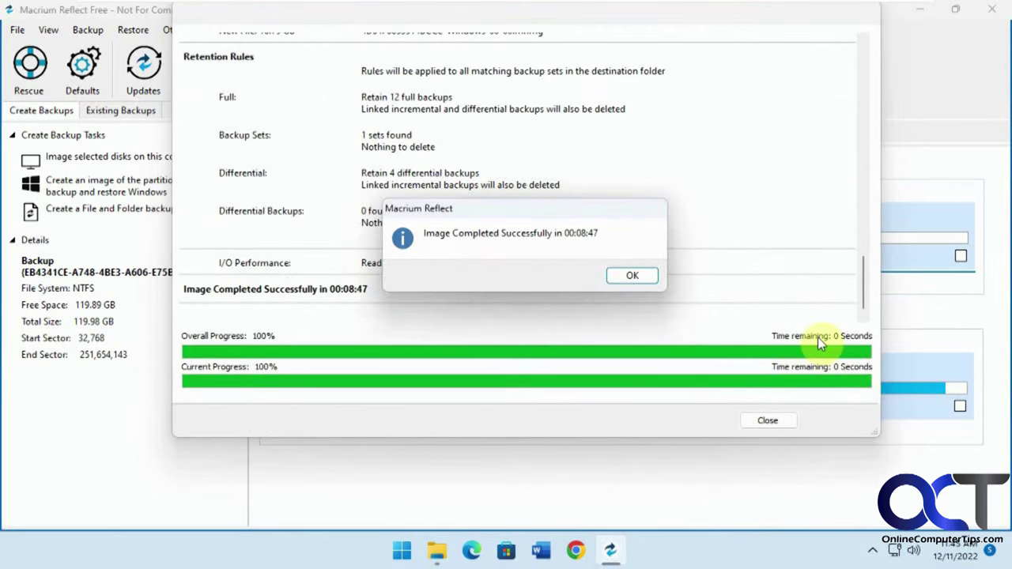
{"action": "left_click", "coordinate": [636, 276]}
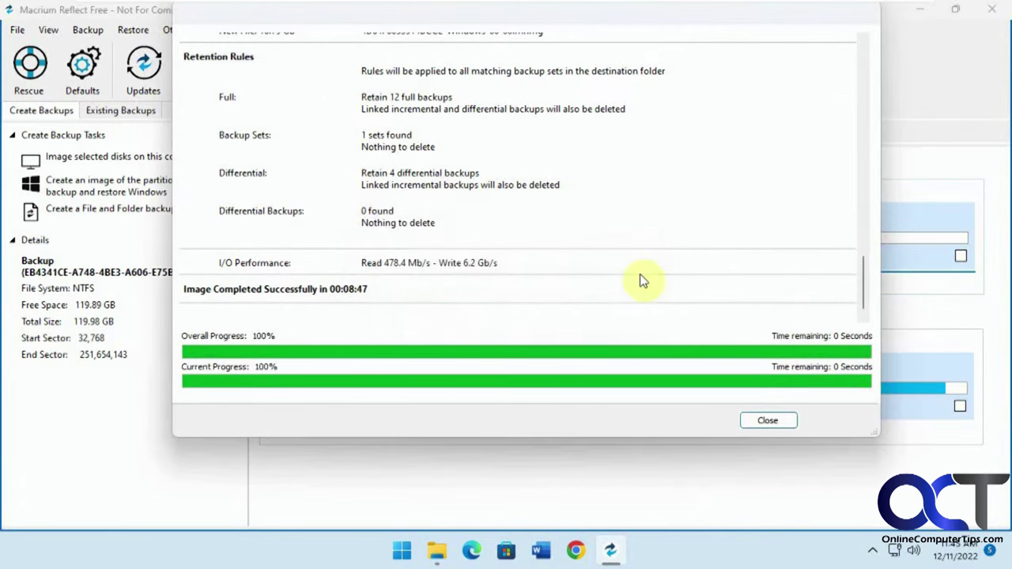
{"action": "left_click", "coordinate": [781, 421]}
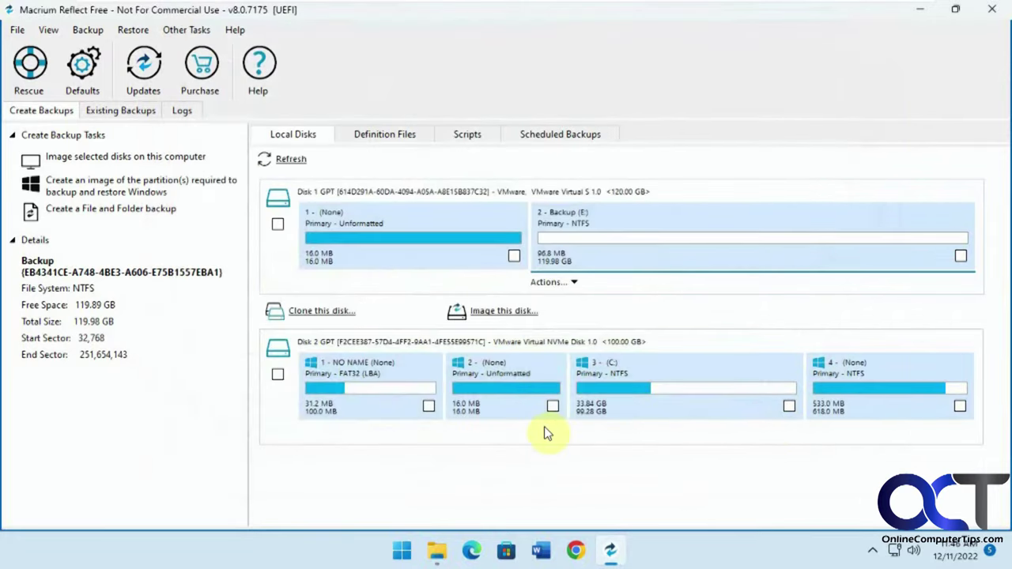
{"action": "left_click", "coordinate": [437, 551]}
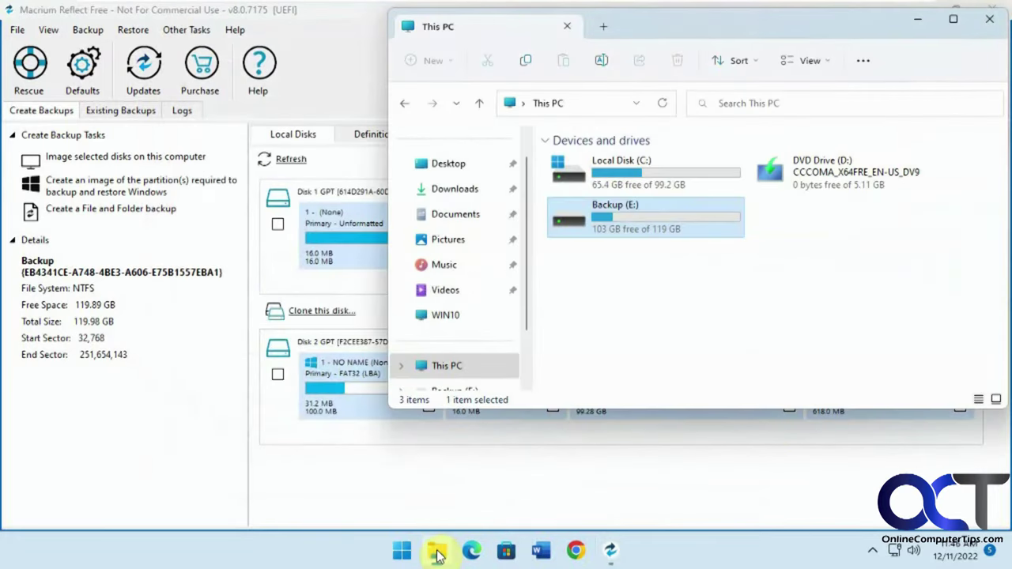
{"action": "double_click", "coordinate": [608, 217]}
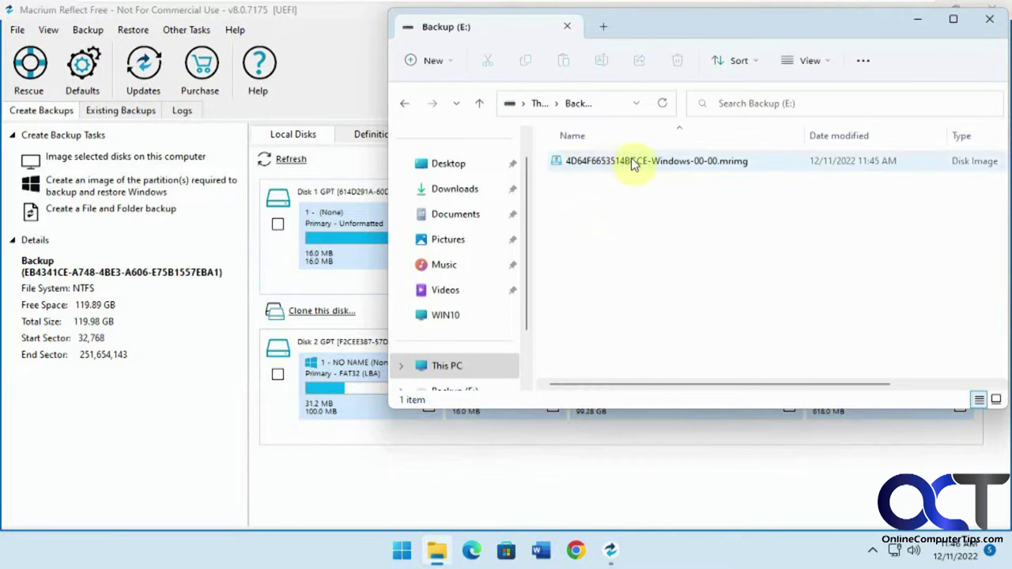
{"action": "mouse_move", "coordinate": [657, 166]}
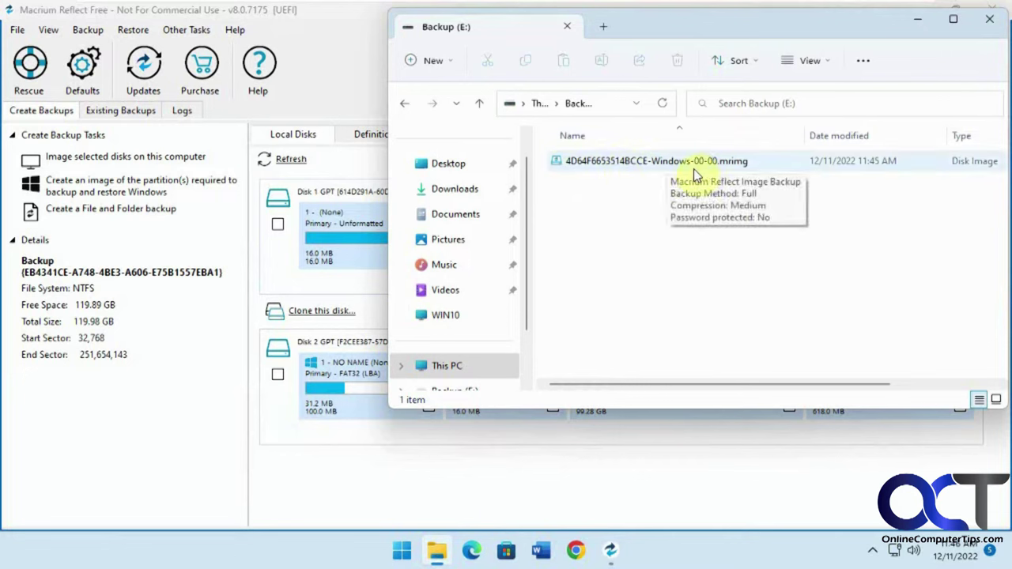
{"action": "left_click", "coordinate": [988, 20]}
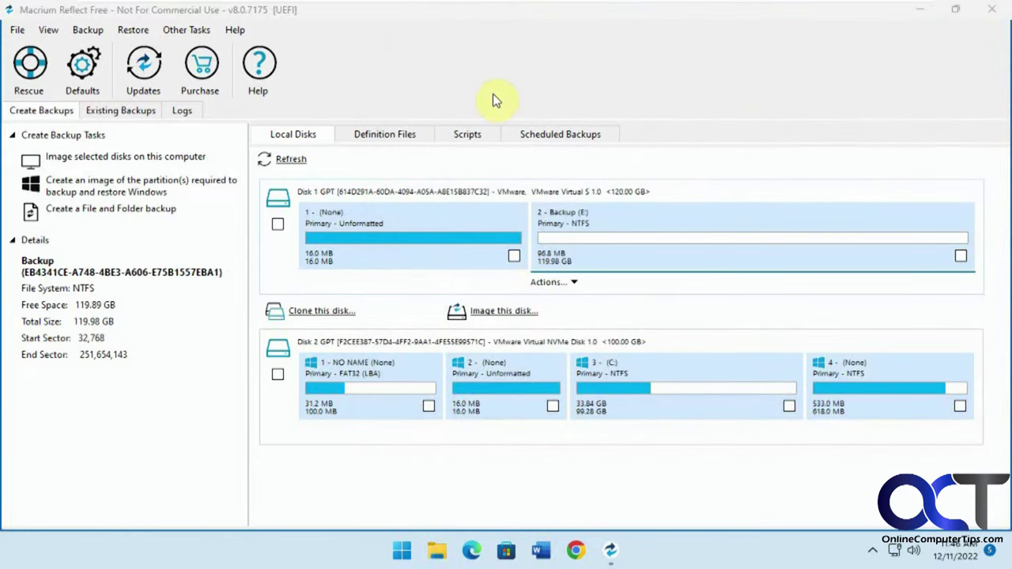
{"action": "left_click", "coordinate": [919, 9]}
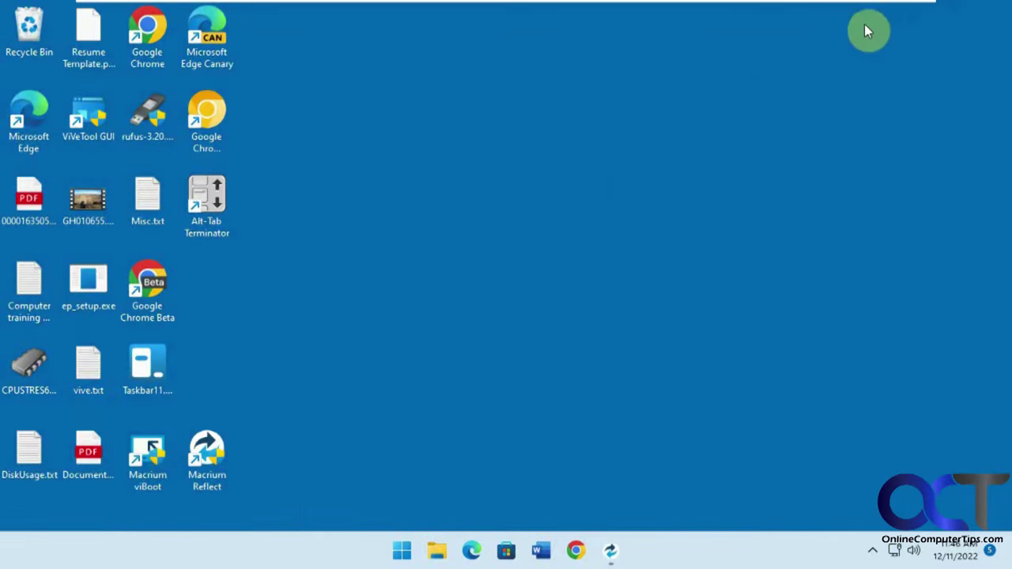
Step: Create desktop text file 'After Image.txt', place it beside Google Chrome Beta, and return to Macrium
{"action": "right_click", "coordinate": [454, 260]}
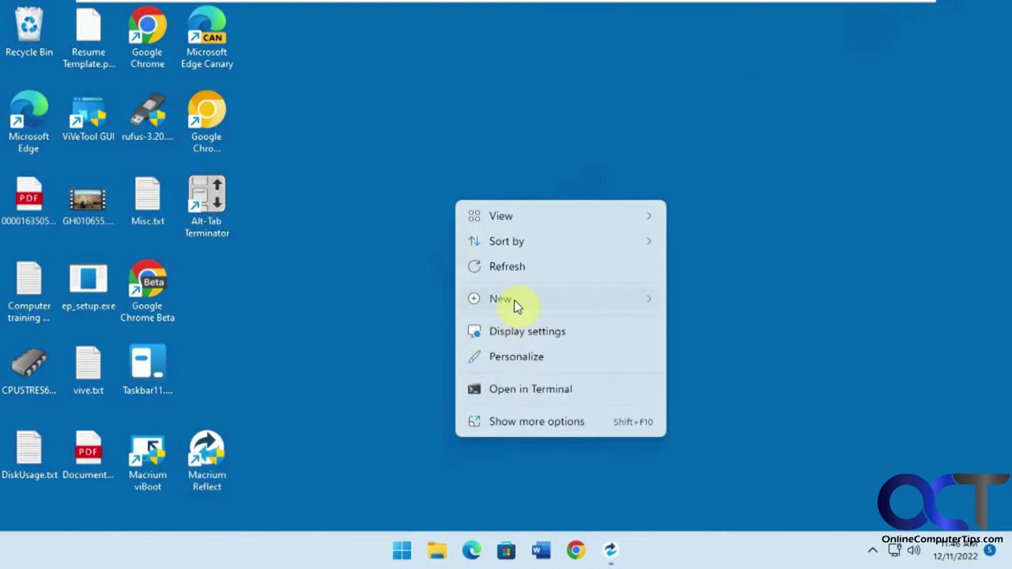
{"action": "mouse_move", "coordinate": [514, 300]}
{"action": "left_click", "coordinate": [727, 245]}
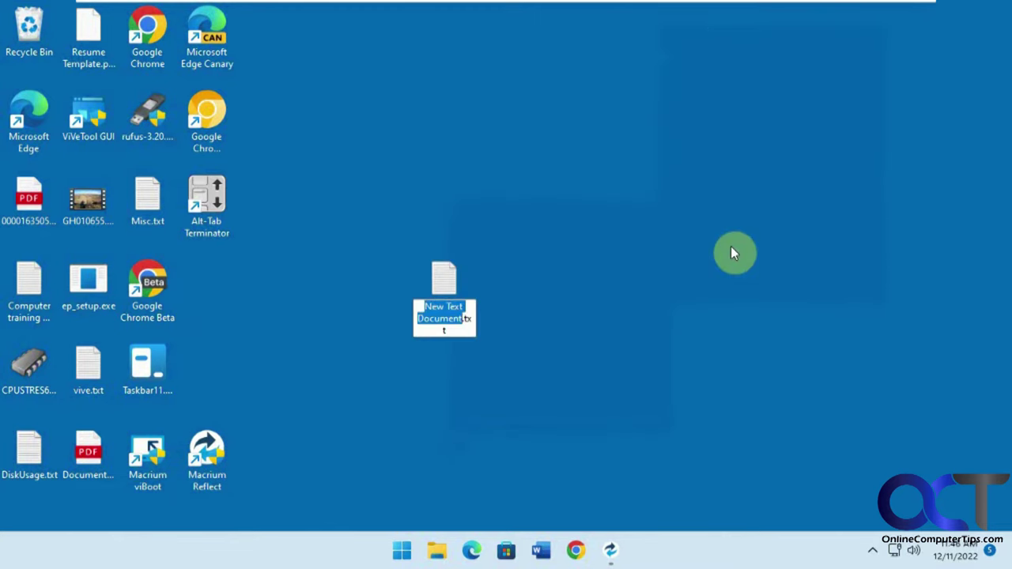
{"action": "key", "text": "BackSpace"}
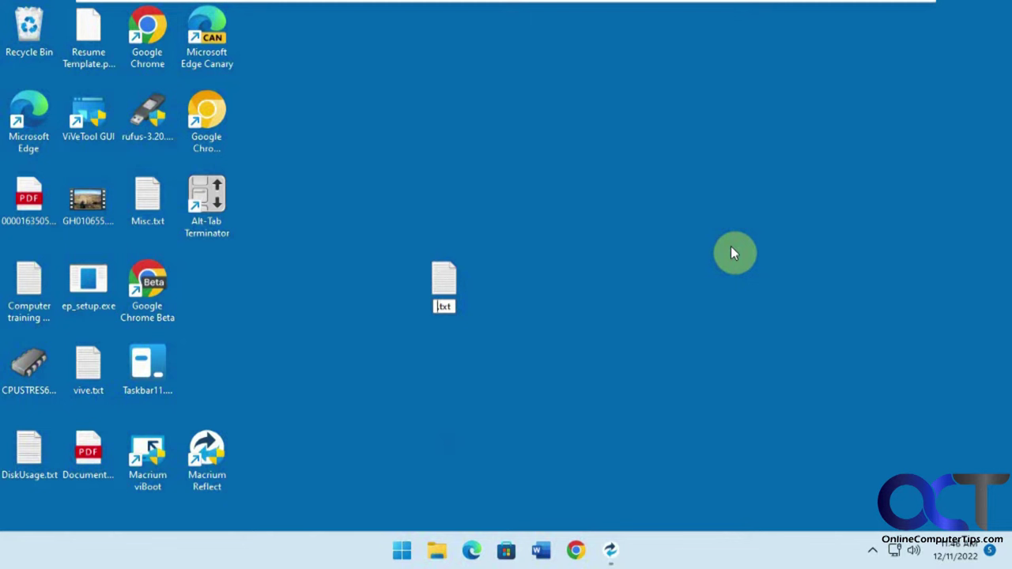
{"action": "type", "text": "After Imag"}
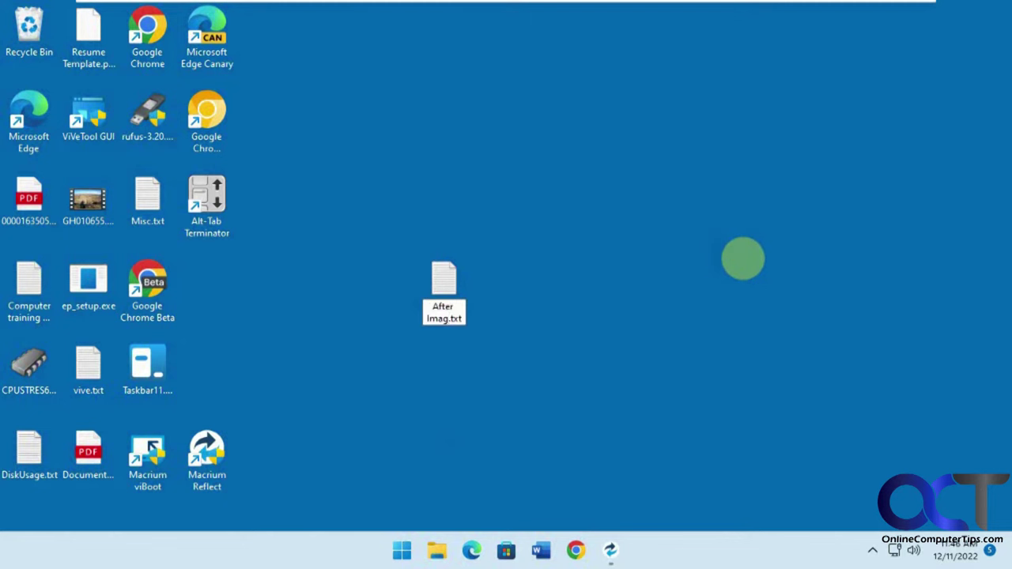
{"action": "type", "text": "e"}
{"action": "key", "text": "Return"}
{"action": "left_click_drag", "start_coordinate": [434, 298], "coordinate": [228, 301]}
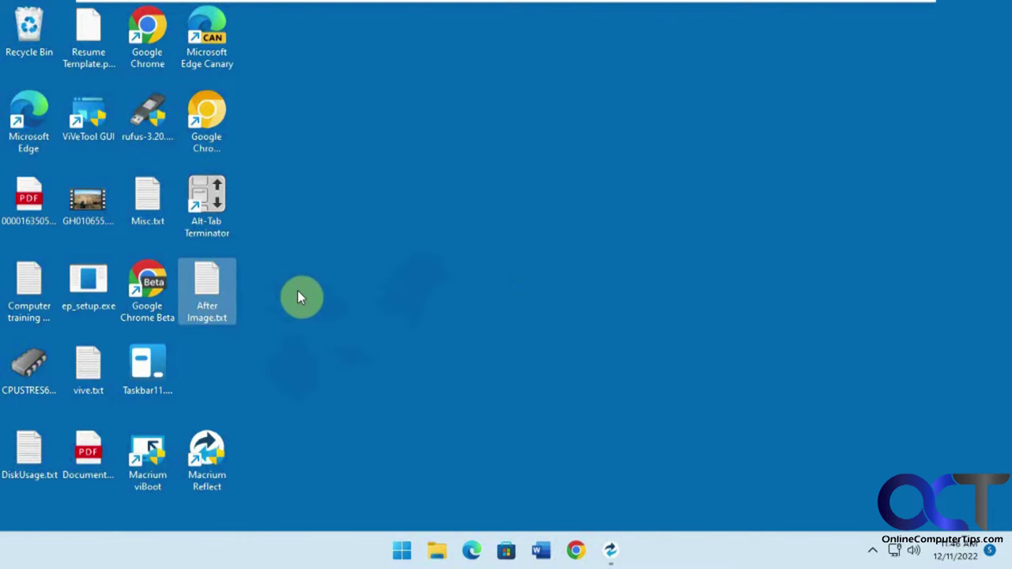
{"action": "left_click", "coordinate": [609, 550]}
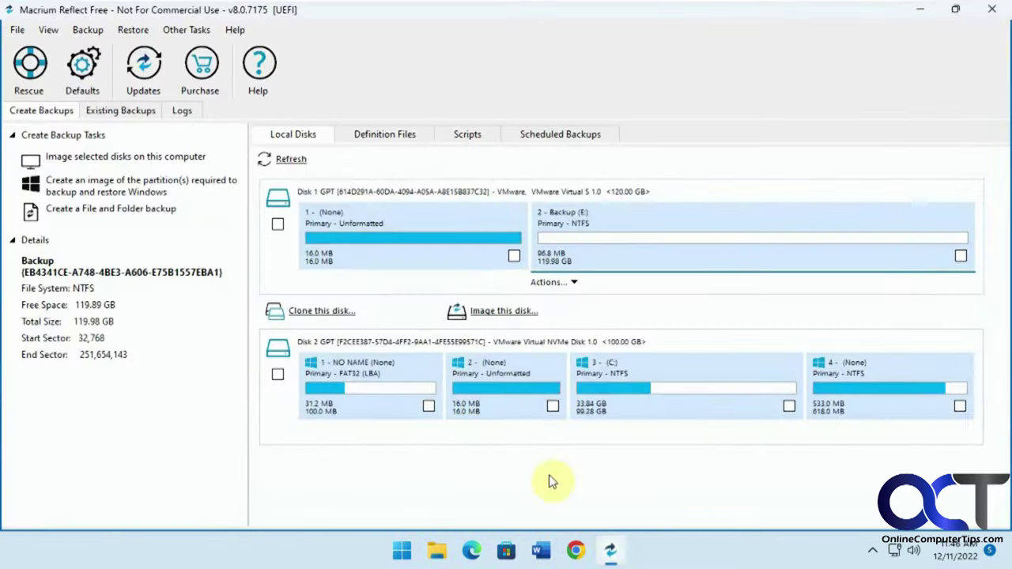
Step: Use Explore Image to mount the image's C: partition as drive letter F:
{"action": "left_click", "coordinate": [142, 32]}
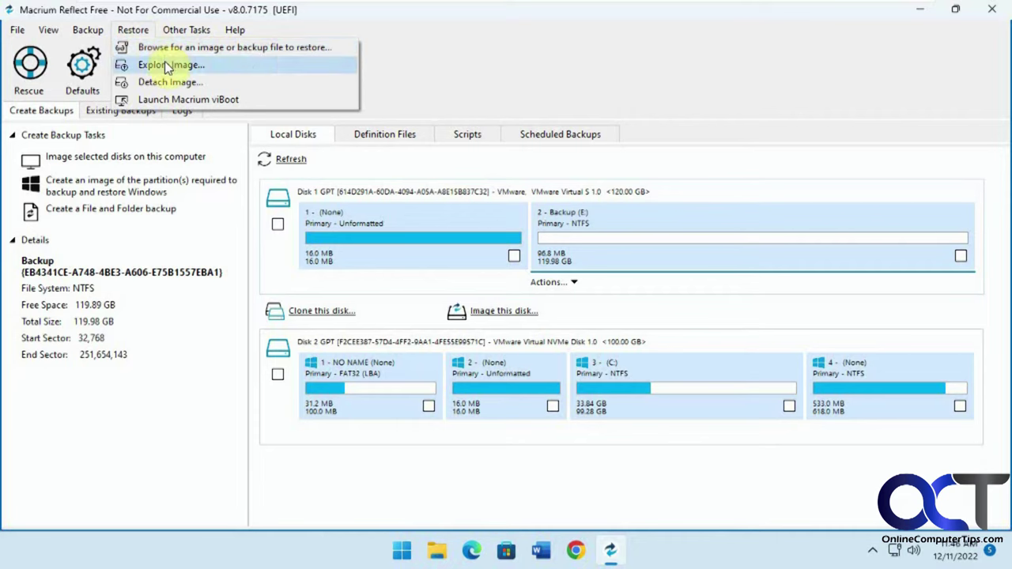
{"action": "left_click", "coordinate": [155, 65]}
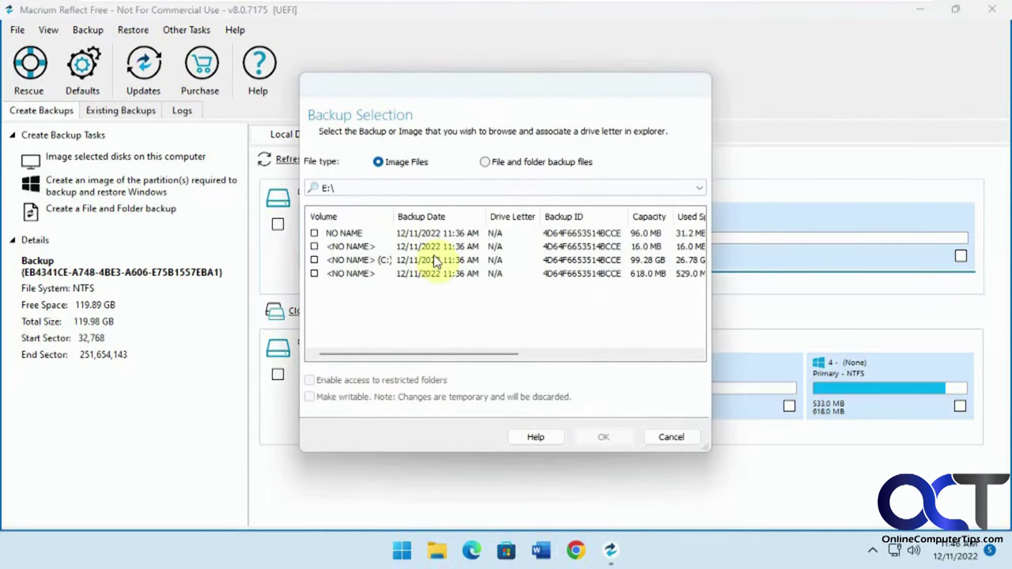
{"action": "left_click", "coordinate": [314, 260]}
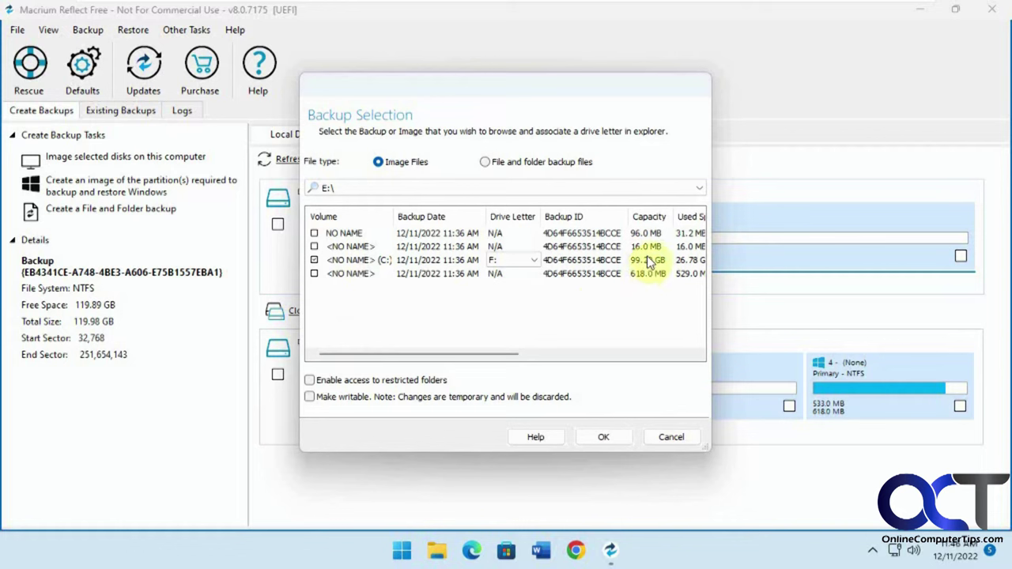
{"action": "left_click", "coordinate": [607, 437]}
{"action": "left_click", "coordinate": [605, 437]}
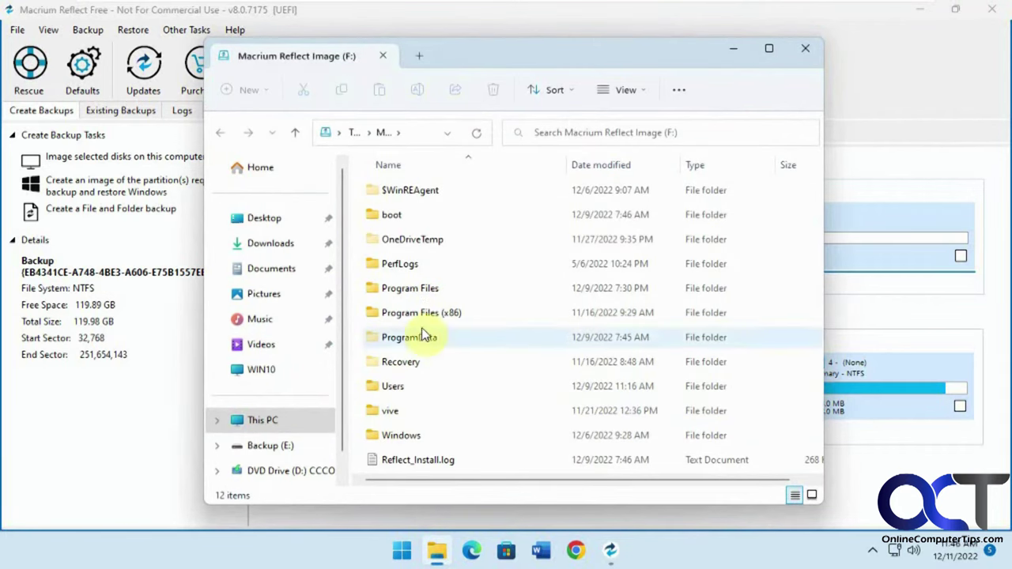
Step: Look into Backup (E:), then go back to This PC's full drive list
{"action": "left_click", "coordinate": [270, 445]}
{"action": "key", "text": "alt+Left"}
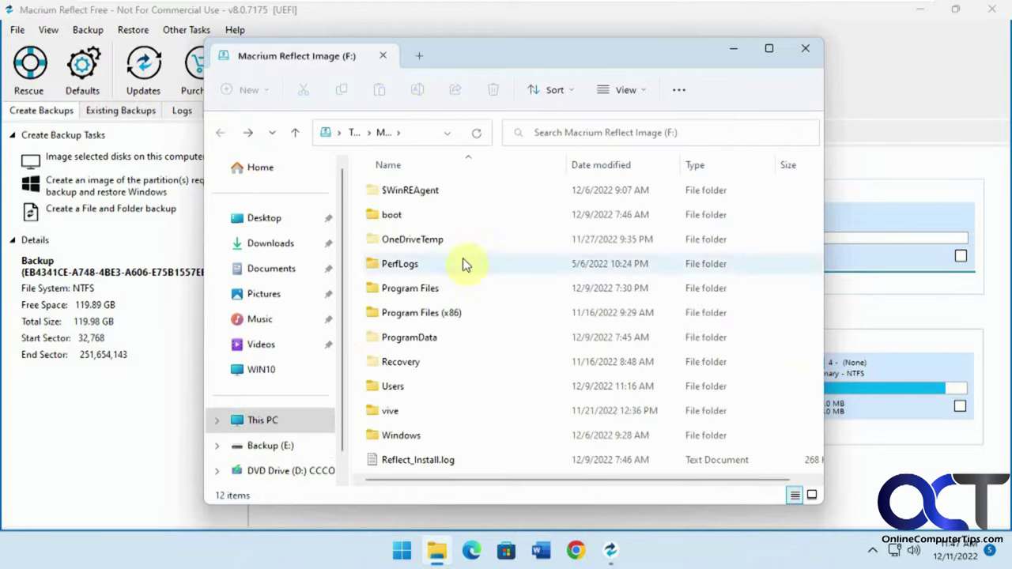
{"action": "scroll", "coordinate": [342, 349], "scroll_direction": "down", "scroll_amount": 1}
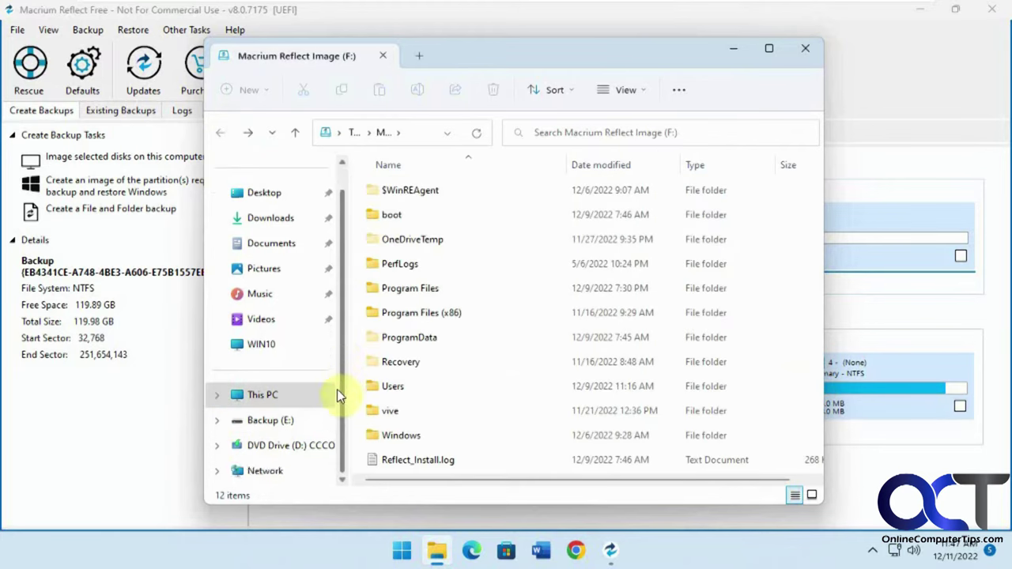
{"action": "left_click", "coordinate": [269, 399]}
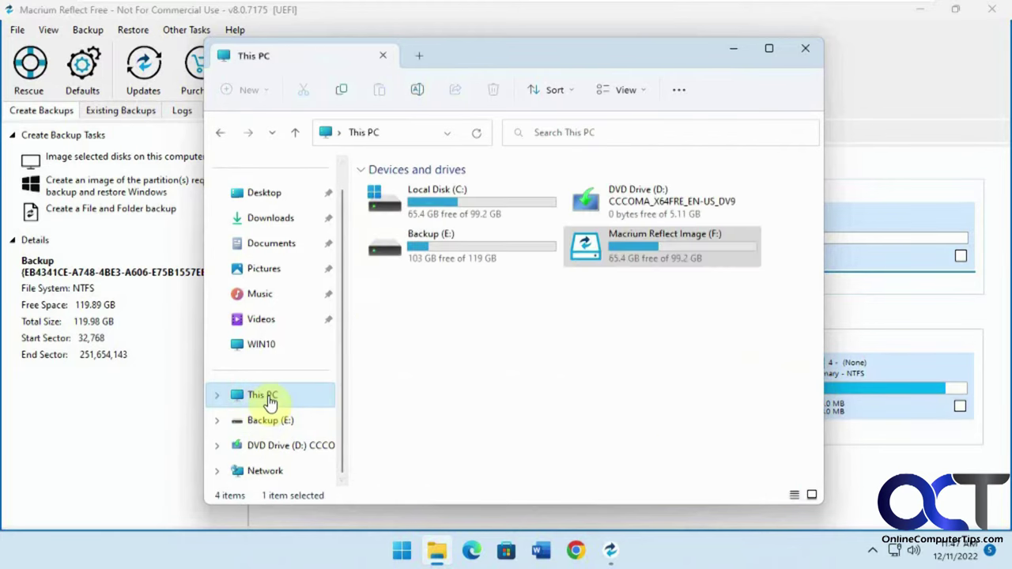
Step: Unmount Macrium Reflect Image (F:) with administrator approval and close File Explorer
{"action": "right_click", "coordinate": [633, 245]}
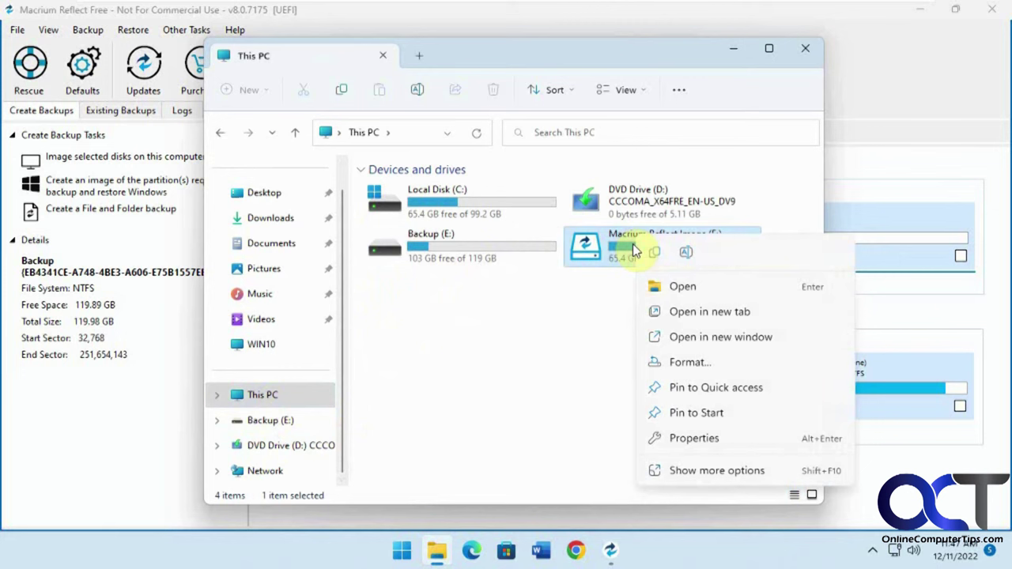
{"action": "left_click", "coordinate": [689, 468]}
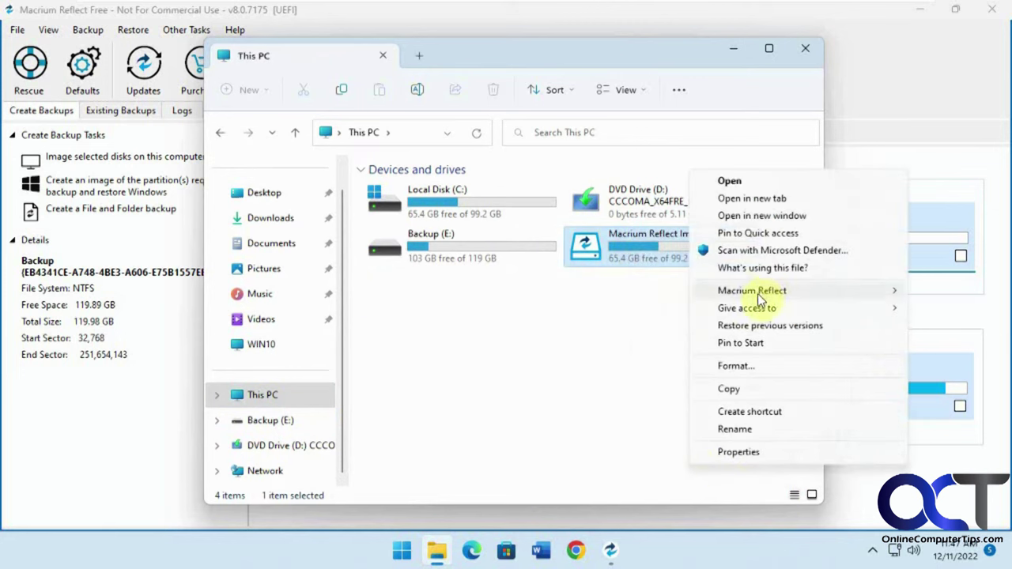
{"action": "mouse_move", "coordinate": [759, 297]}
{"action": "left_click", "coordinate": [617, 291]}
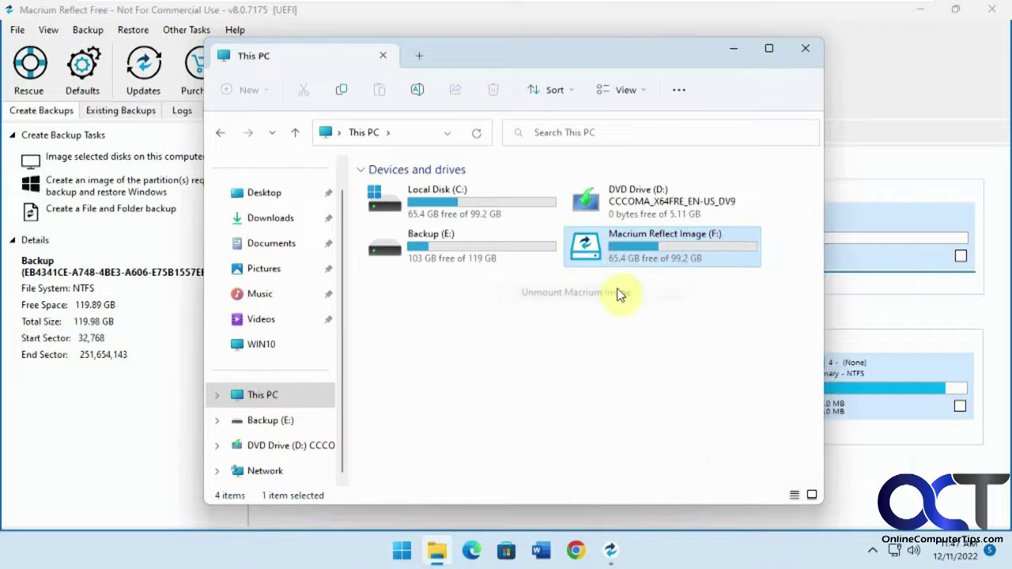
{"action": "left_click", "coordinate": [463, 402]}
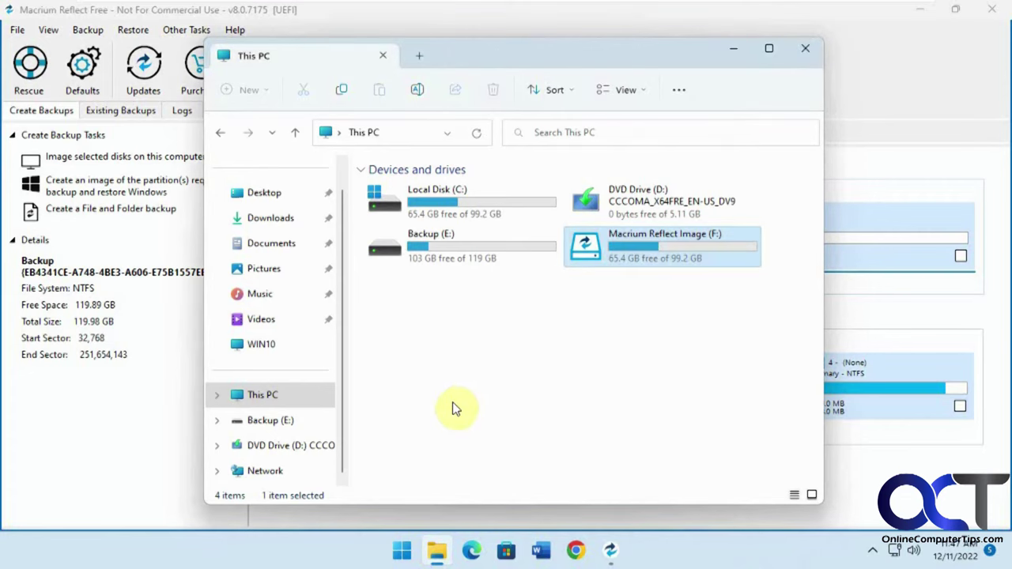
{"action": "left_click", "coordinate": [805, 49]}
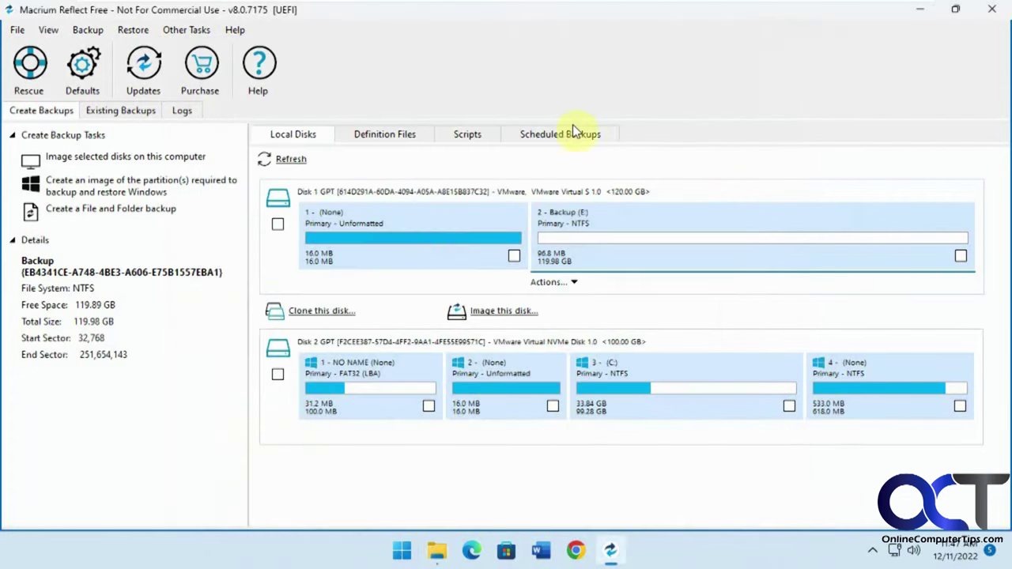
{"action": "left_click", "coordinate": [132, 30]}
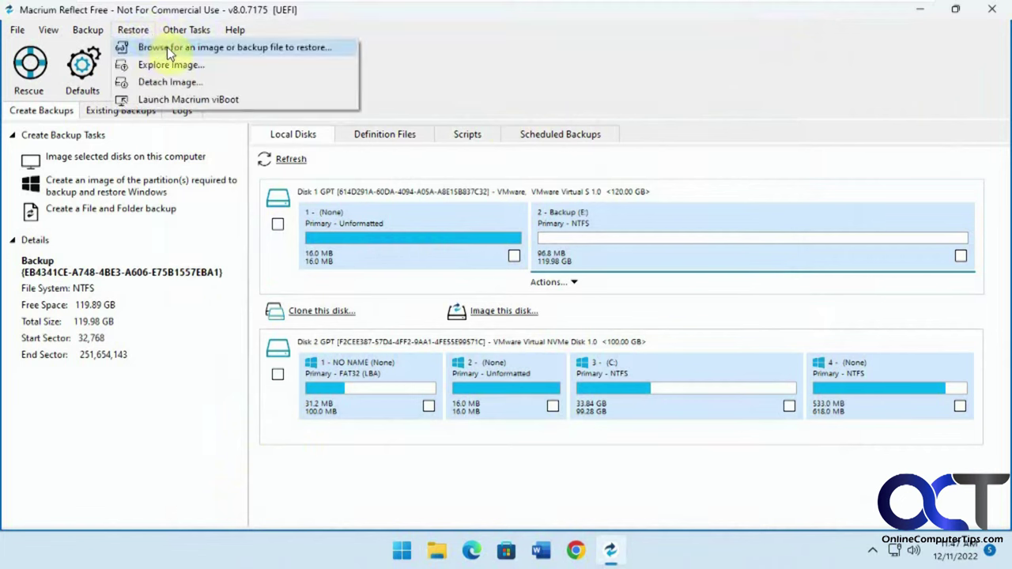
Step: Load the Windows .mrimg file from Backup (E:) and start restoring it to Disk 2
{"action": "left_click", "coordinate": [167, 47]}
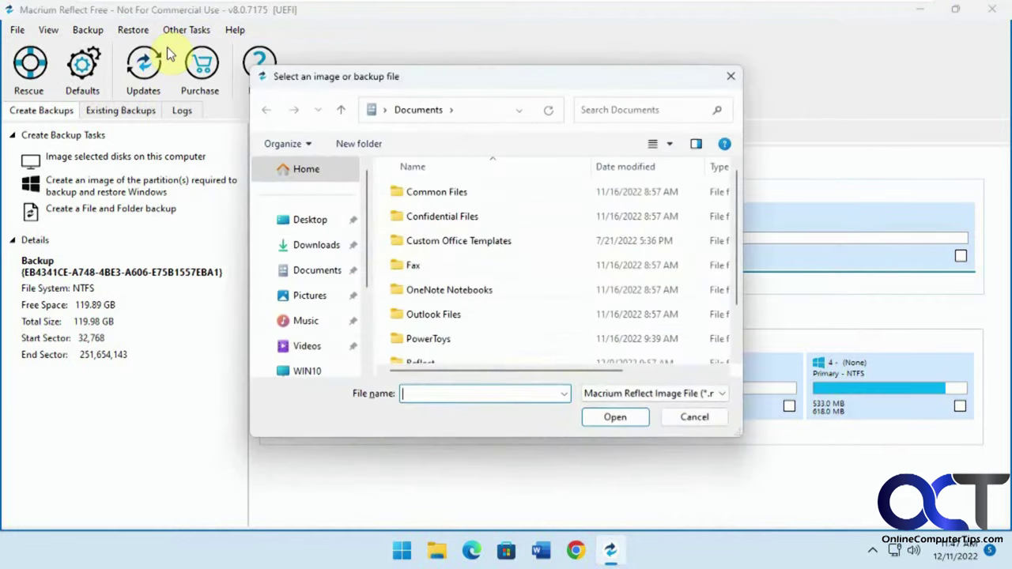
{"action": "left_click_drag", "start_coordinate": [367, 277], "coordinate": [370, 347]}
{"action": "left_click", "coordinate": [316, 297]}
{"action": "left_click", "coordinate": [304, 269]}
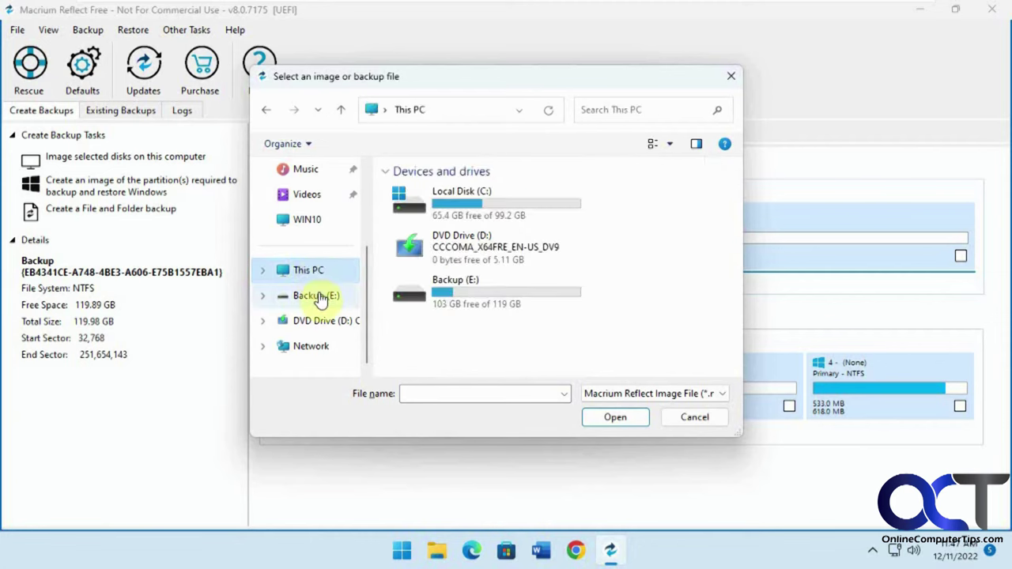
{"action": "left_click", "coordinate": [320, 295]}
{"action": "double_click", "coordinate": [455, 197]}
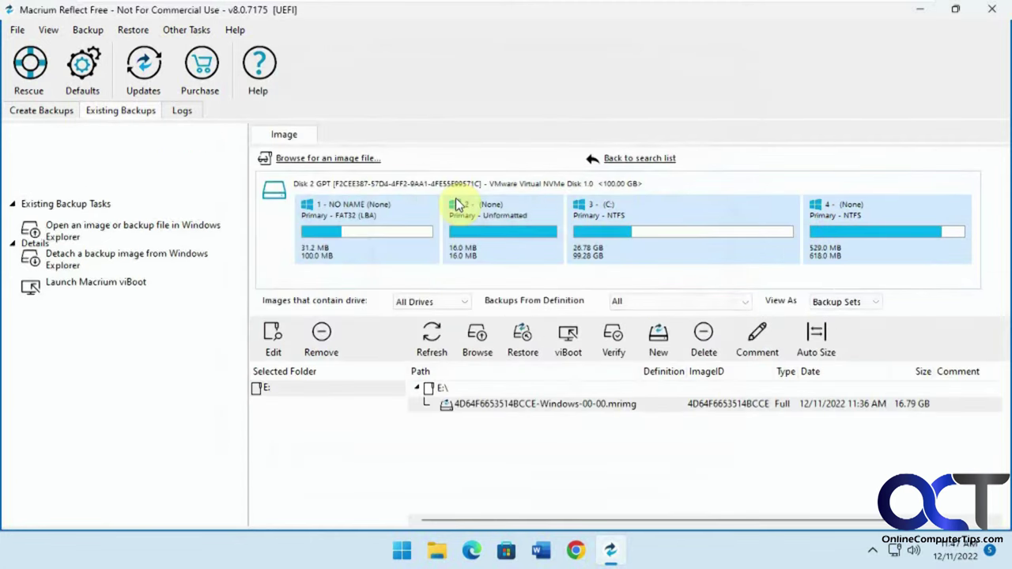
{"action": "left_click", "coordinate": [525, 410]}
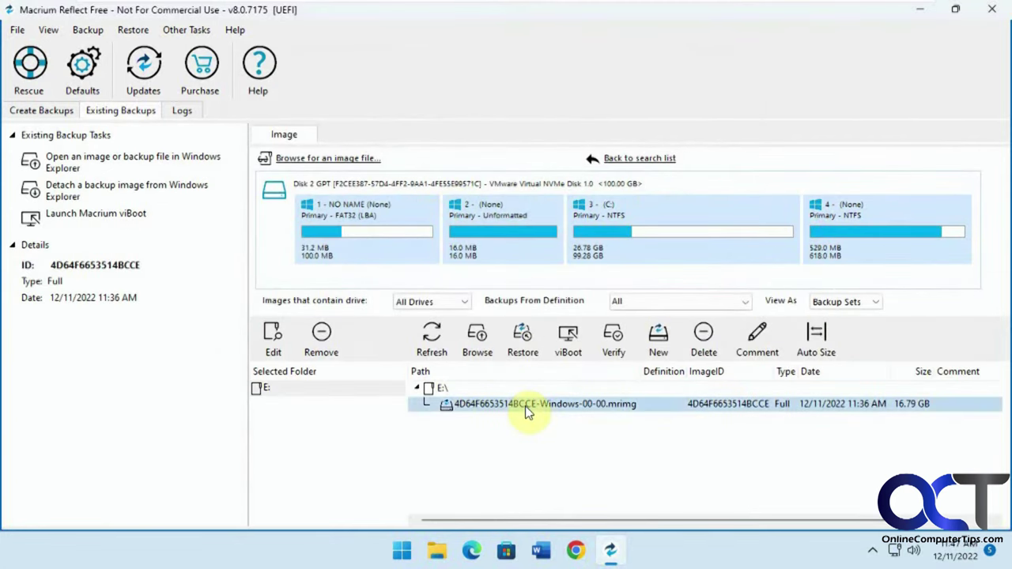
{"action": "left_click", "coordinate": [516, 340]}
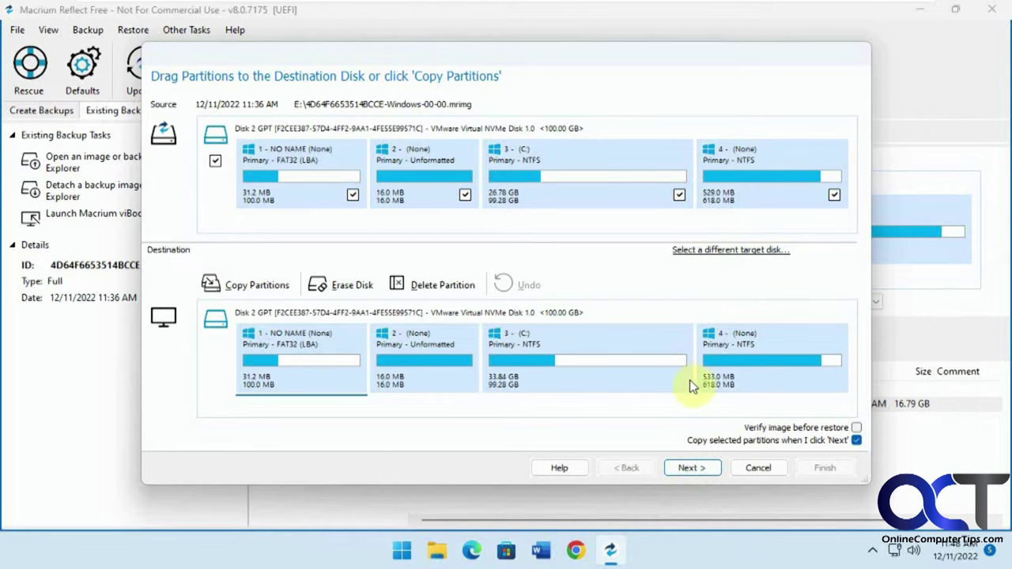
Step: Confirm the Restore Summary, start the restore, and accept building rescue media with a boot menu
{"action": "left_click", "coordinate": [693, 468]}
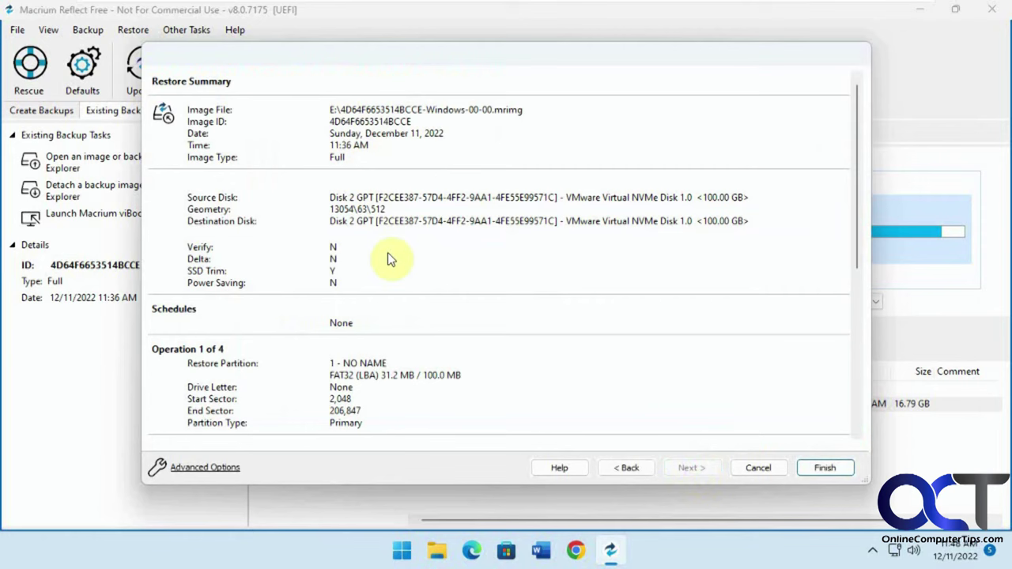
{"action": "left_click", "coordinate": [833, 463]}
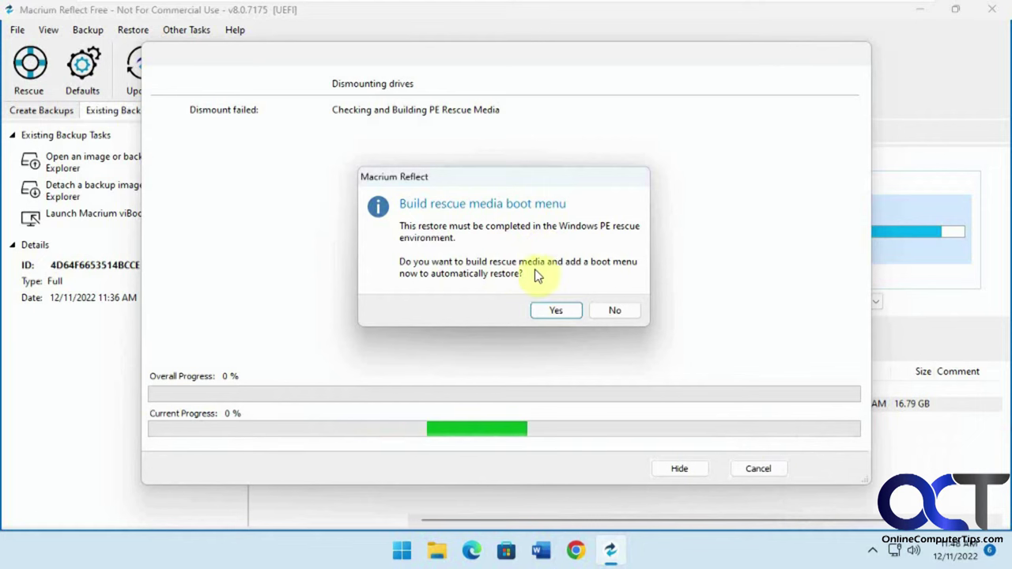
{"action": "left_click", "coordinate": [557, 309]}
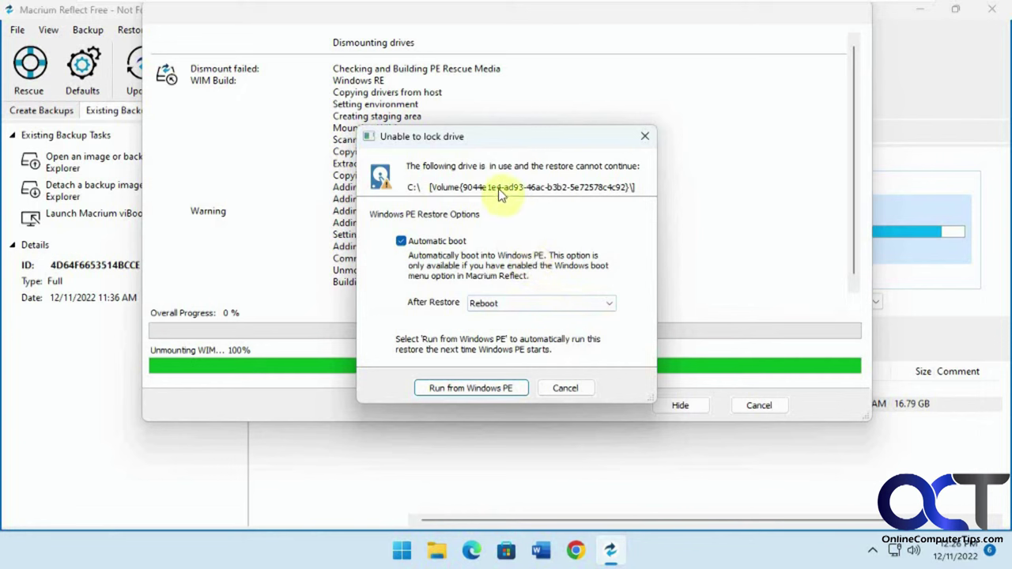
Step: Set After Restore to Not Set, choose Run from Windows PE, and restart the PC
{"action": "left_click", "coordinate": [521, 303]}
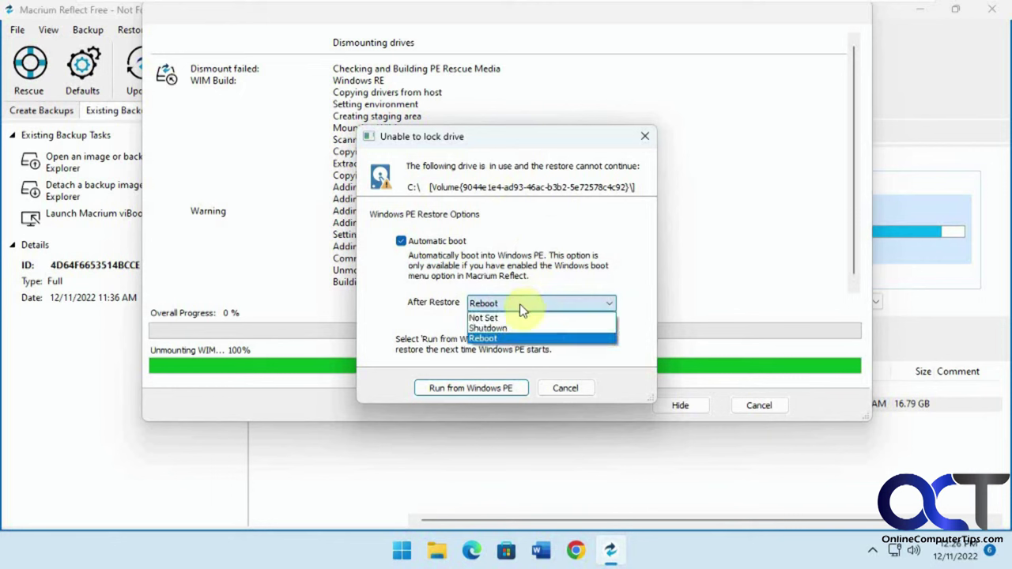
{"action": "left_click", "coordinate": [519, 318]}
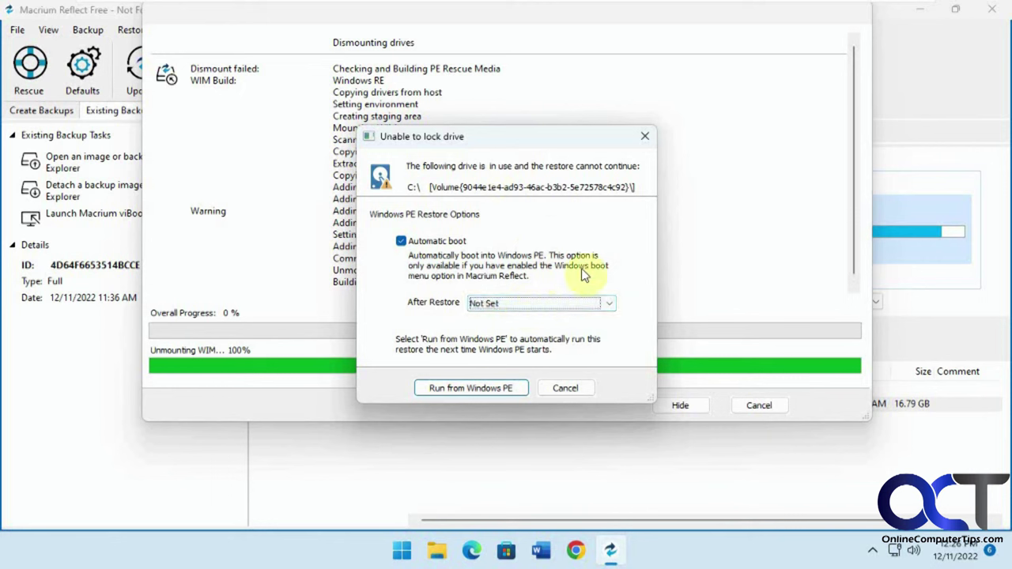
{"action": "left_click", "coordinate": [472, 388]}
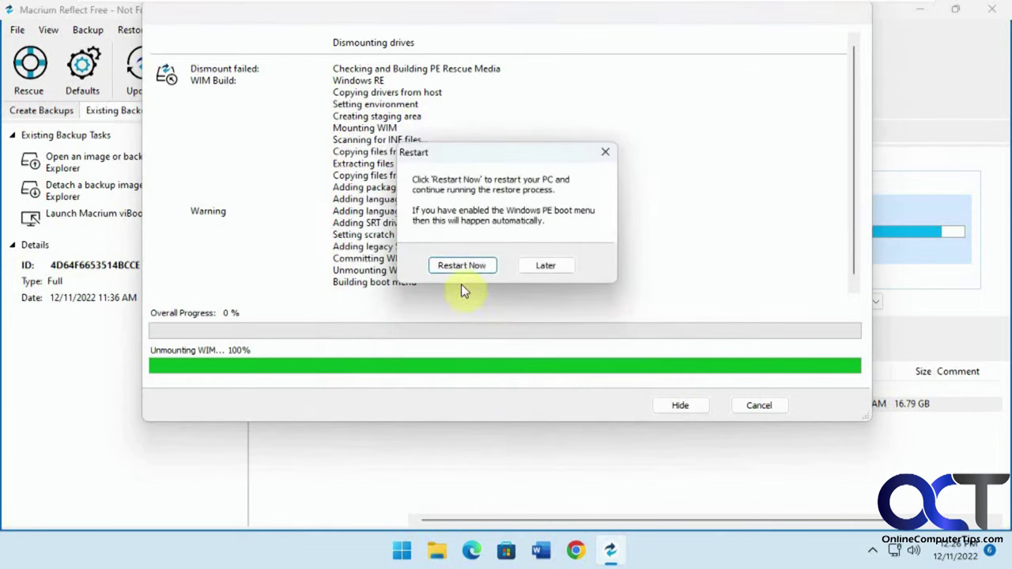
{"action": "left_click", "coordinate": [466, 265]}
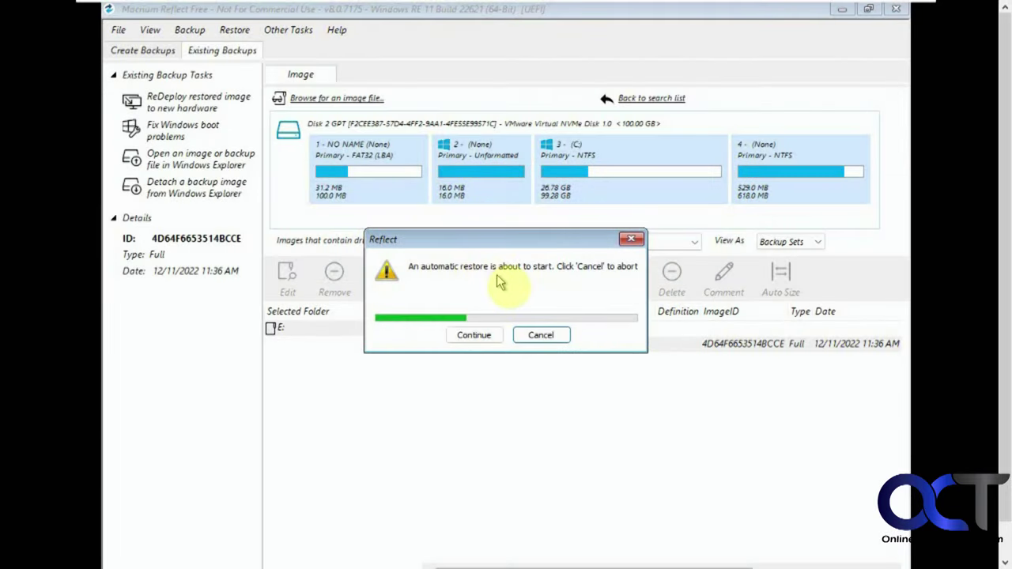
Step: Let the automatic four-partition restore run in Windows PE, then close the finished progress window
{"action": "left_click", "coordinate": [474, 335]}
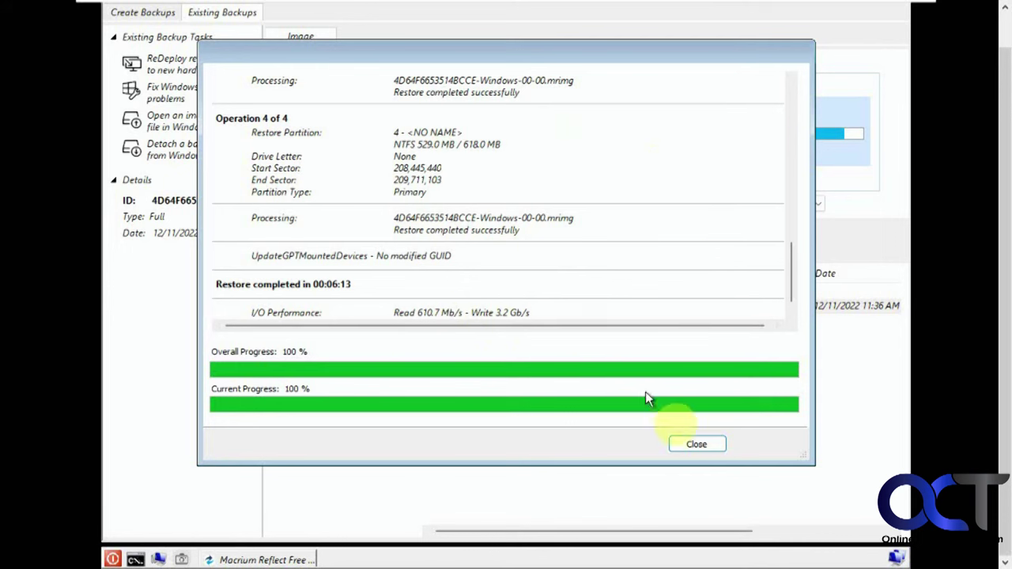
{"action": "left_click", "coordinate": [696, 445]}
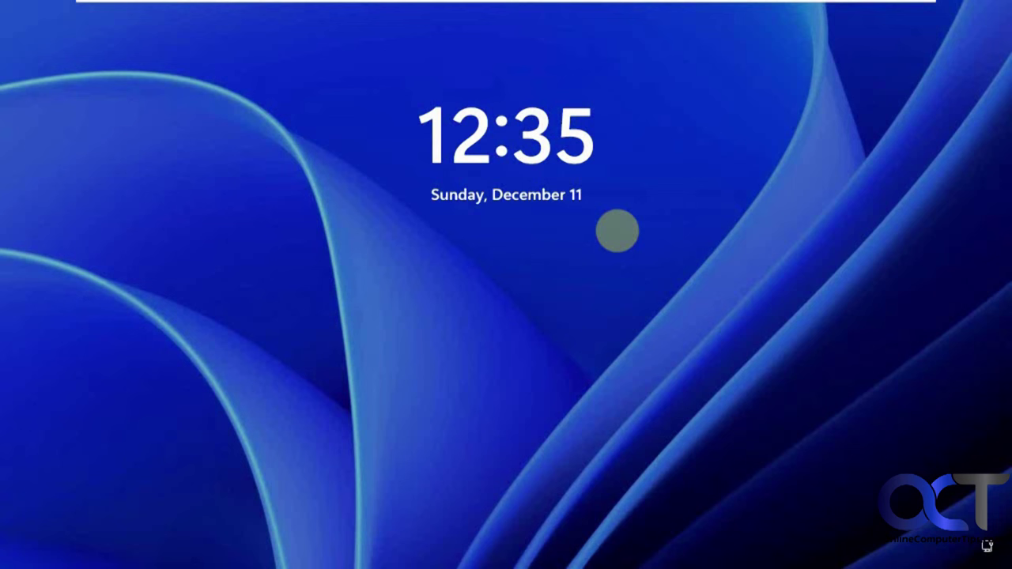
Step: Dismiss the Windows lock screen and enter the account PIN
{"action": "left_click", "coordinate": [529, 265]}
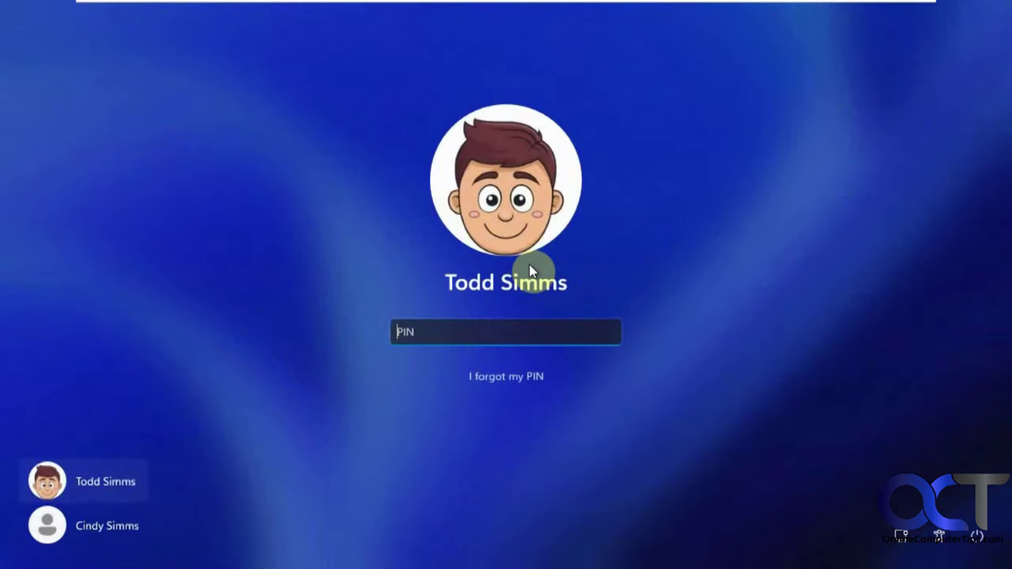
{"action": "type", "text": "1234"}
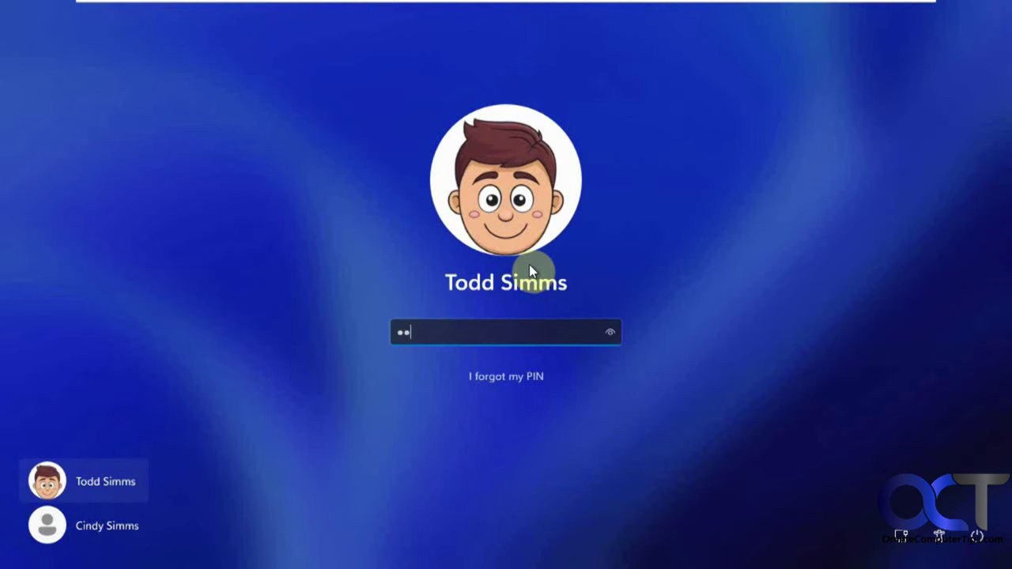